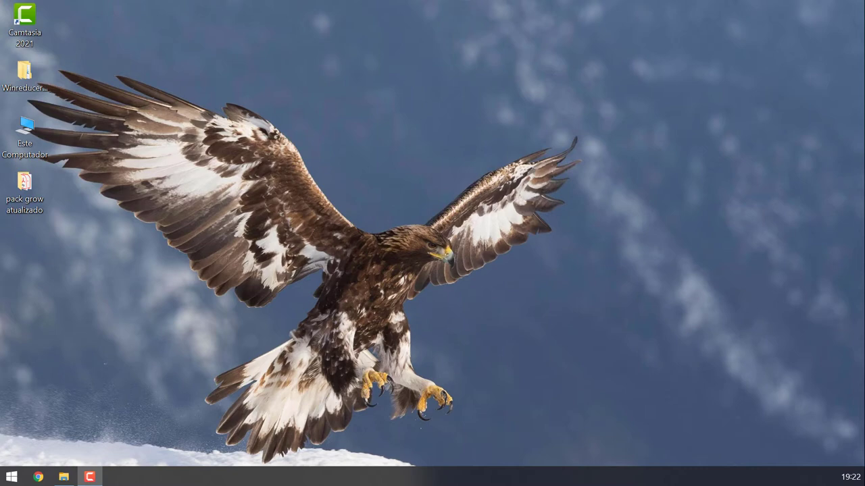
Examine the contents of the WINSETUP (E:) drive in File Explorer, return to Este Computador and minimize the window
double_click(18, 121)
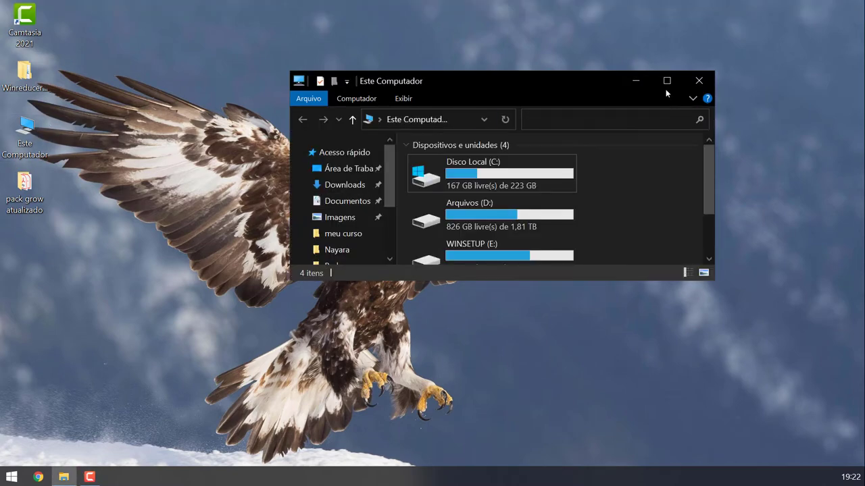
left_click(666, 84)
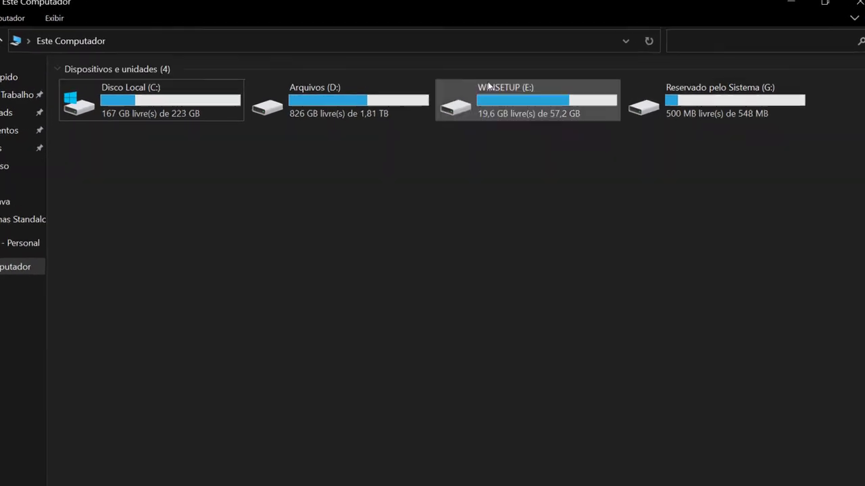
mouse_move(528, 91)
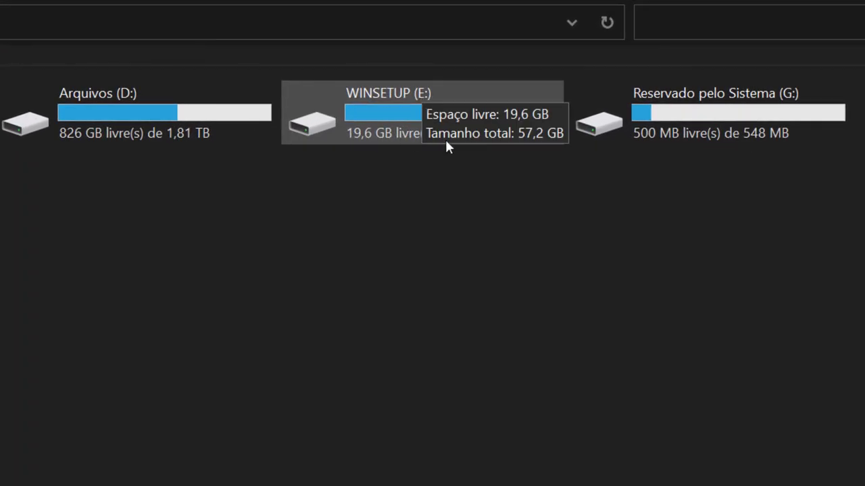
double_click(395, 115)
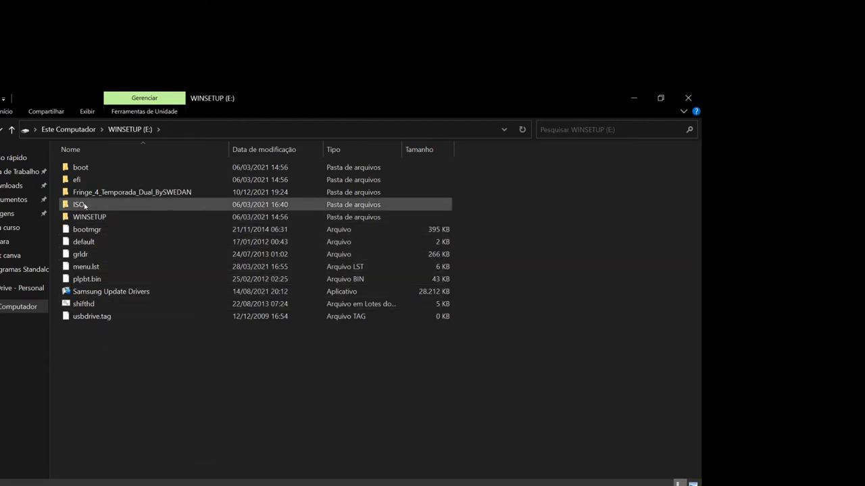
mouse_move(84, 205)
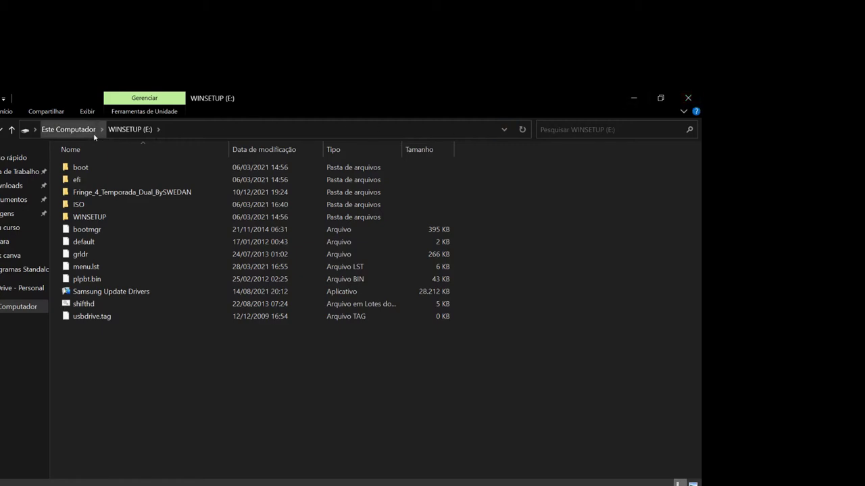
left_click(67, 129)
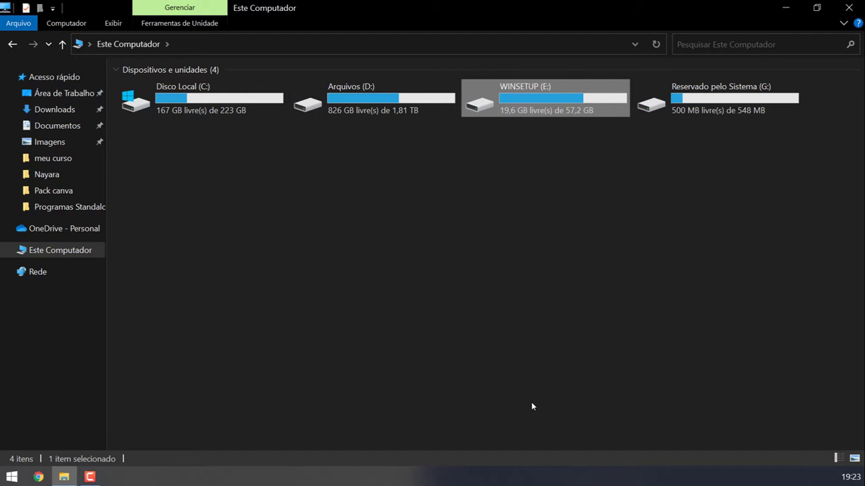
left_click(789, 7)
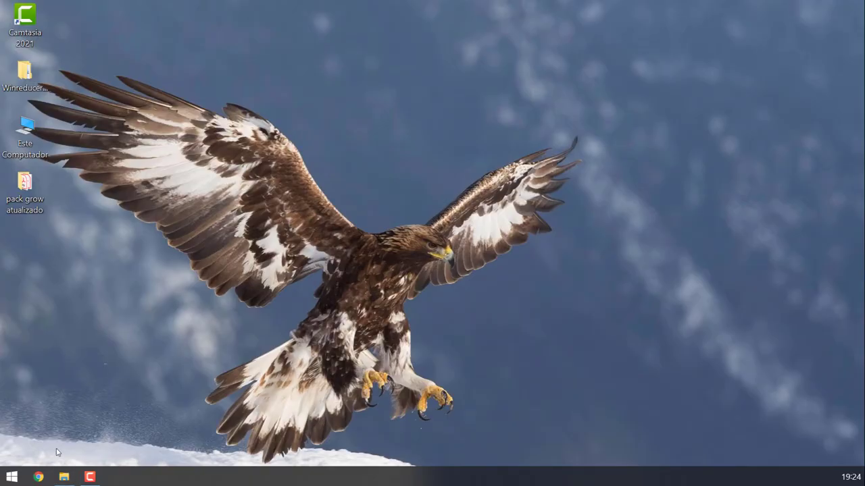
Switch to Google Chrome with the Pessoa 1 profile and open the bookmarked TechBench by WZT site
left_click(40, 477)
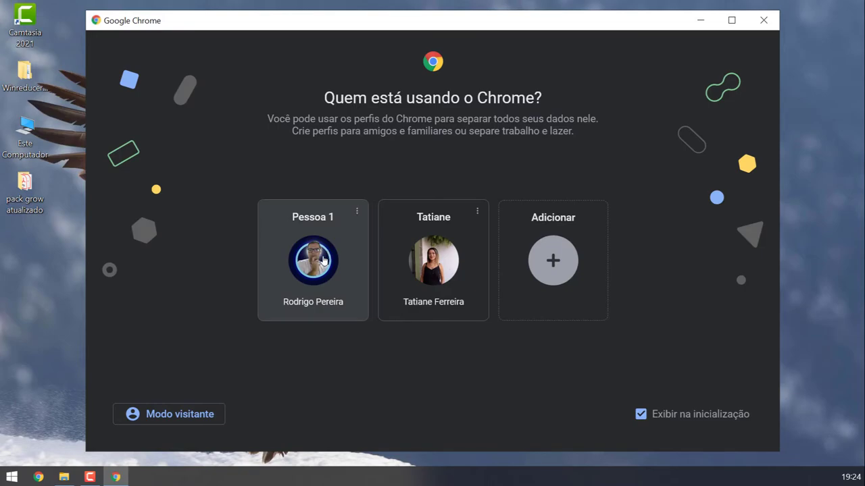
left_click(323, 260)
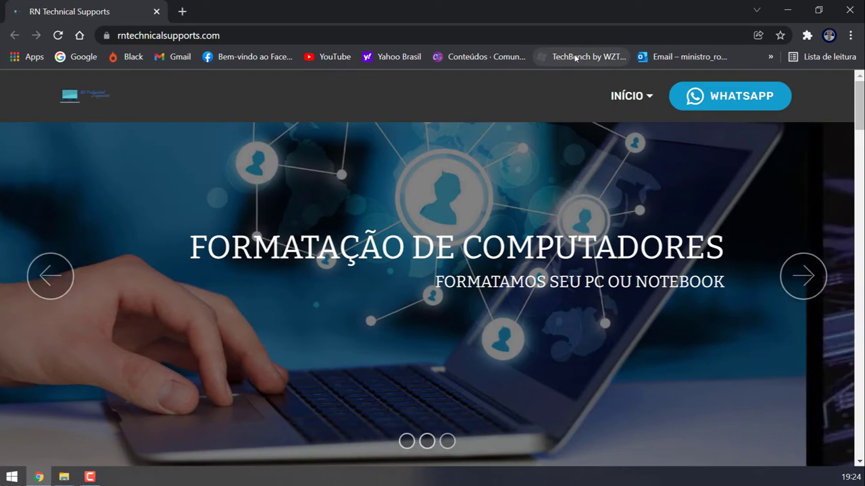
left_click(575, 57)
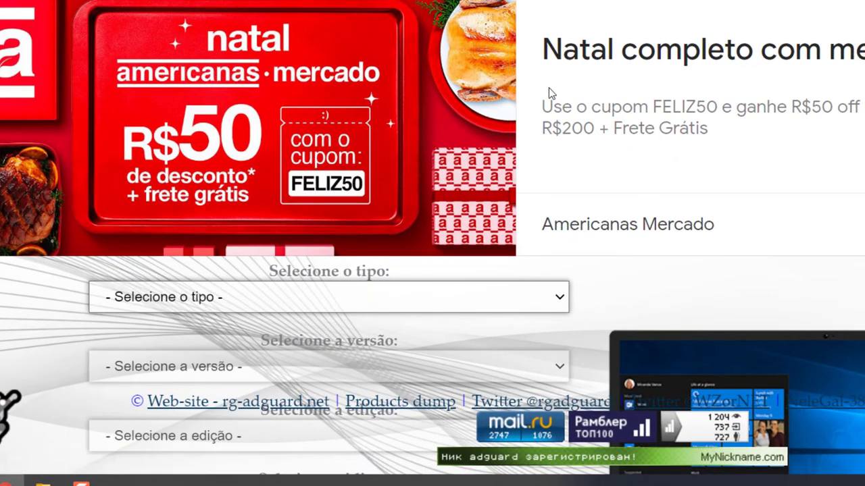
Choose Windows (Final) as the type and Windows 10, Version 21H2 (build 19044.1288) as the version
scroll(549, 93, "down", 2)
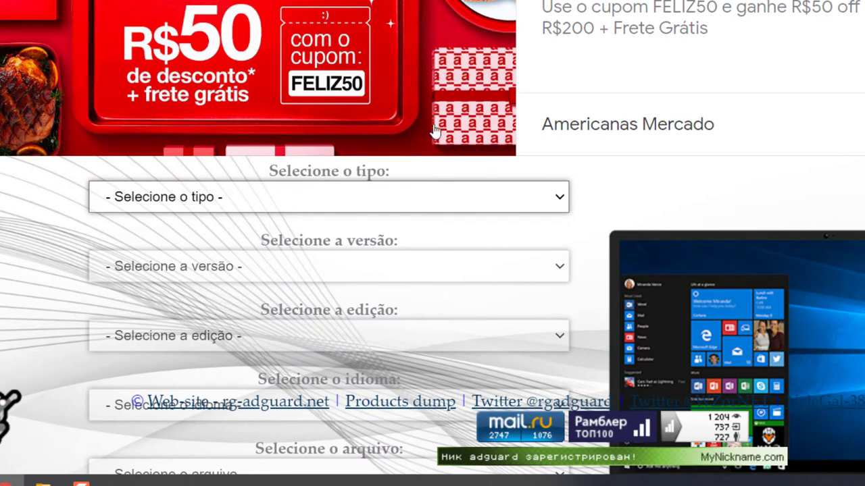
scroll(291, 163, "down", 2)
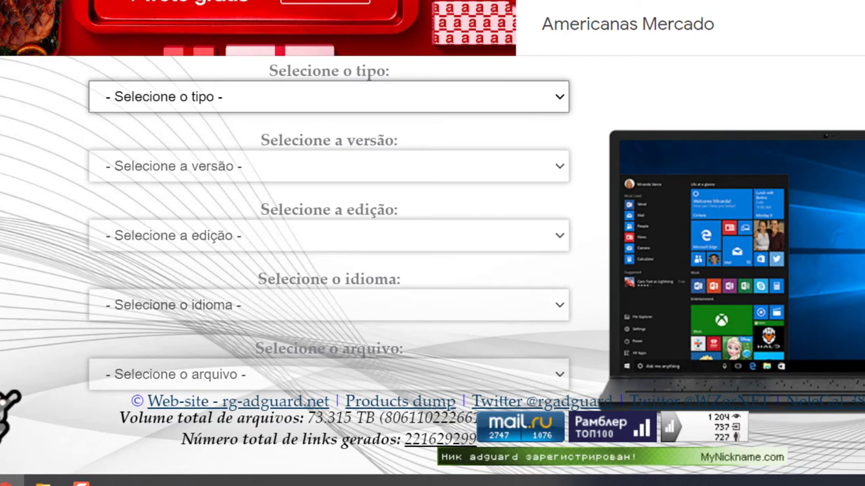
left_click(562, 99)
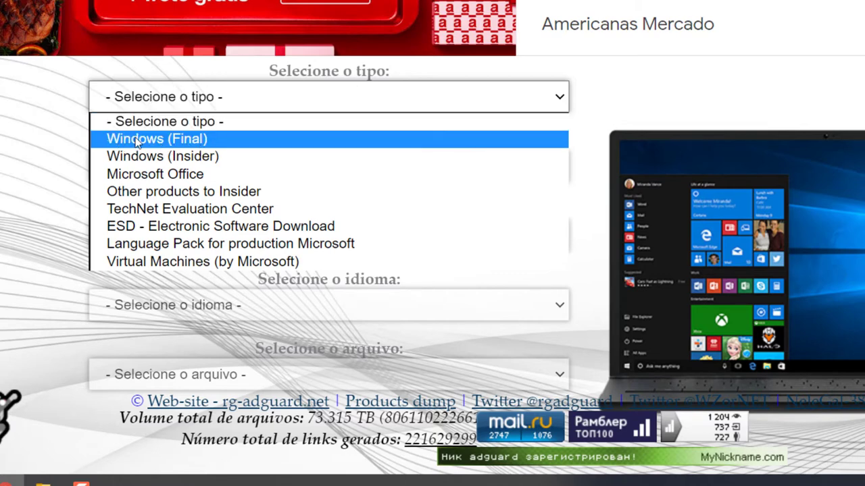
left_click(130, 140)
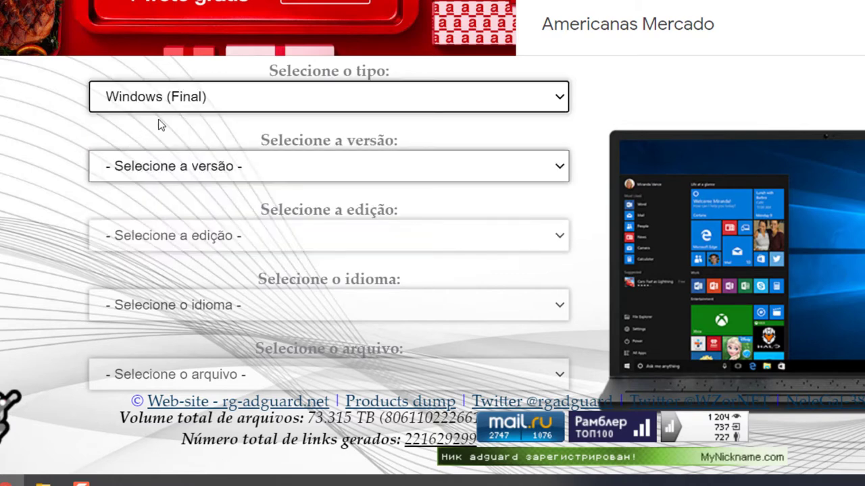
left_click(560, 167)
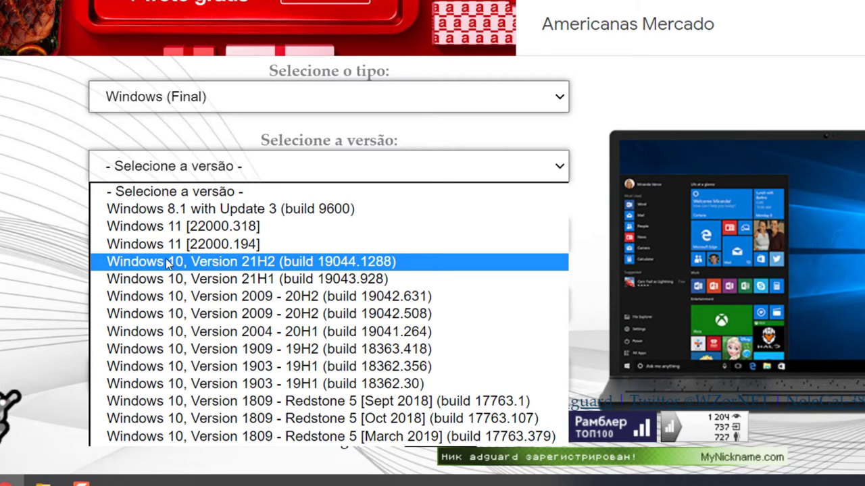
left_click(149, 266)
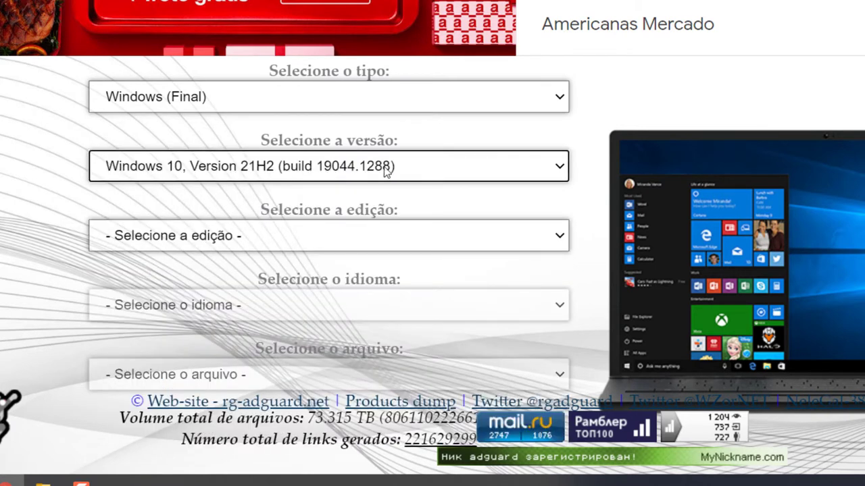
Choose Windows 10 as the edition and Português (Brasil) as the language
left_click(558, 236)
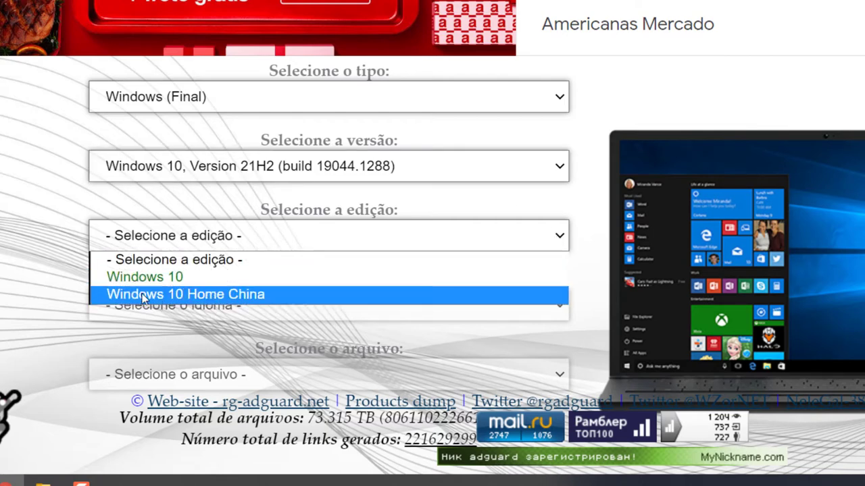
left_click(153, 278)
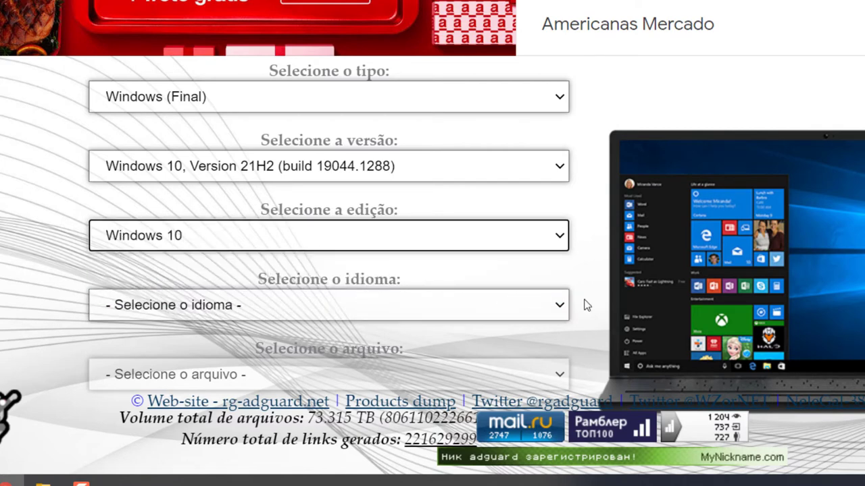
left_click(562, 315)
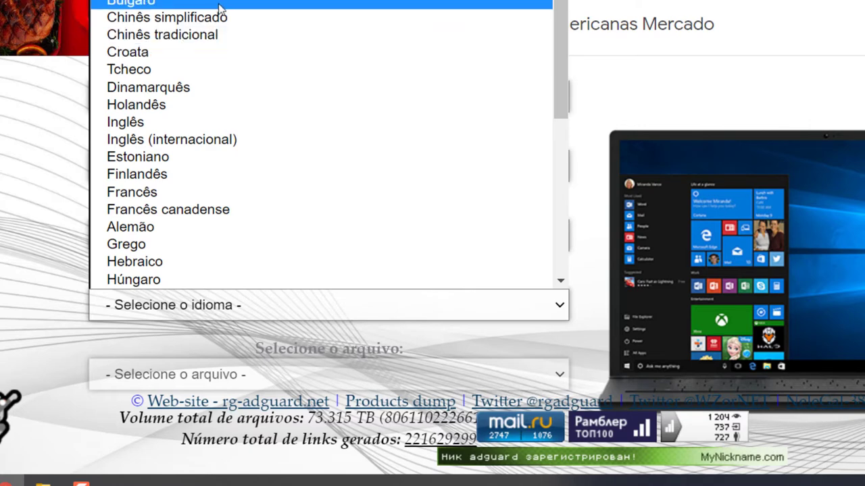
left_click(148, 0)
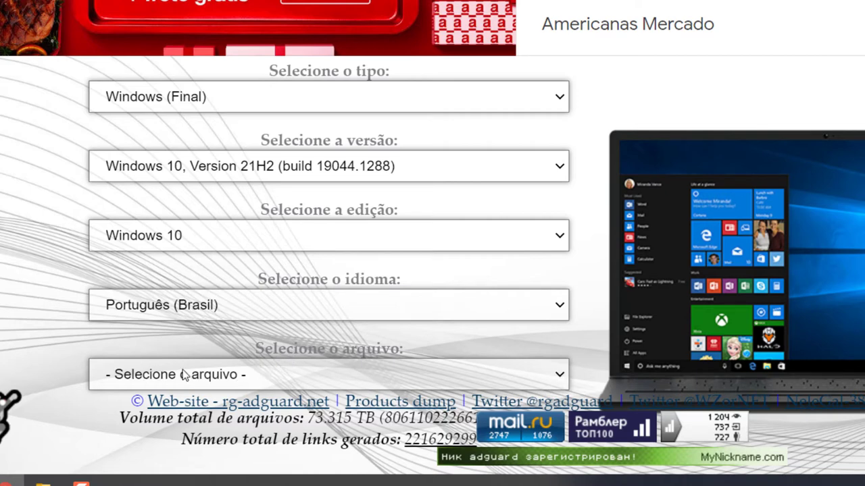
Select Win10_21H2_BrazilianPortuguese_x64.iso as the file
scroll(309, 315, "down", 1)
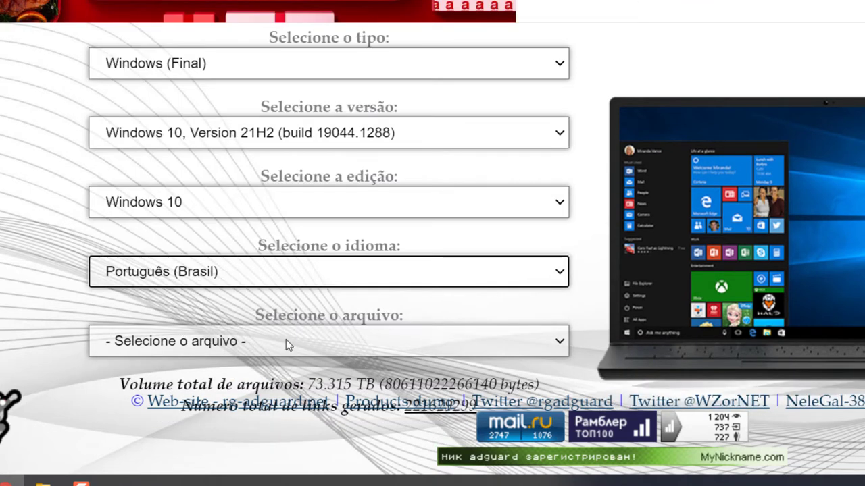
left_click(344, 343)
left_click(396, 284)
left_click(394, 276)
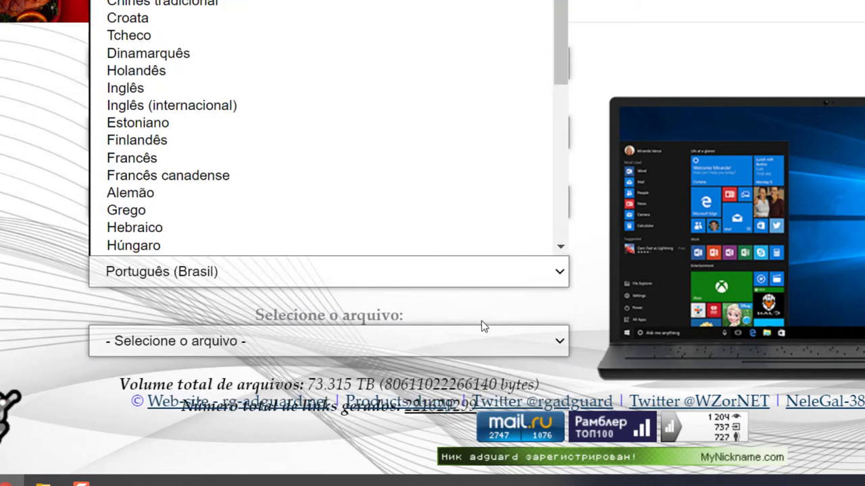
left_click(462, 354)
left_click(467, 349)
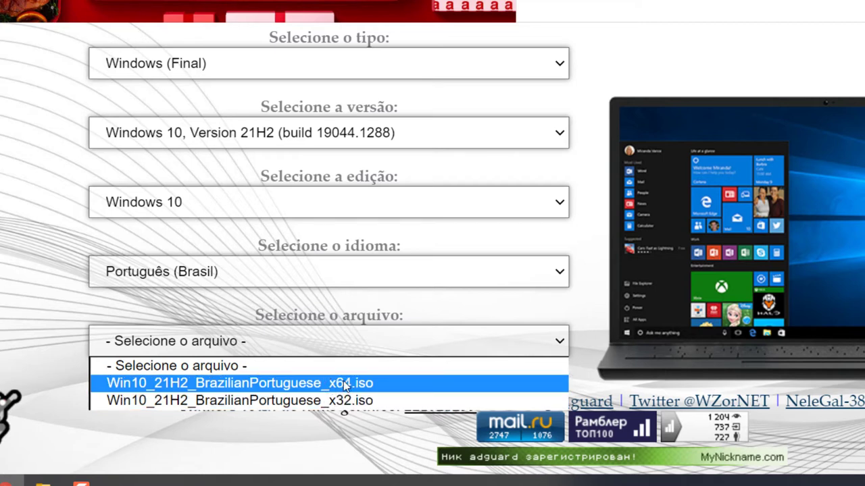
left_click(344, 383)
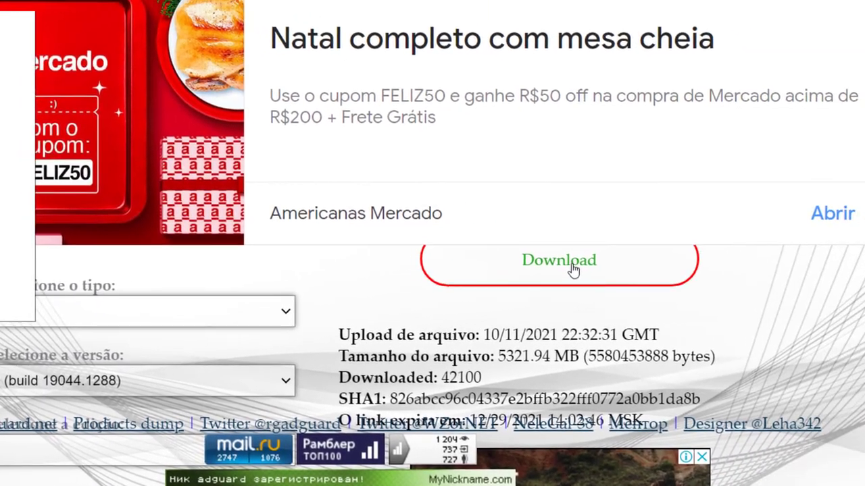
Download the ISO to the desktop as Win10_21H2_BrazilianPortuguese_x64 and close the blank pop-up window
left_click(573, 270)
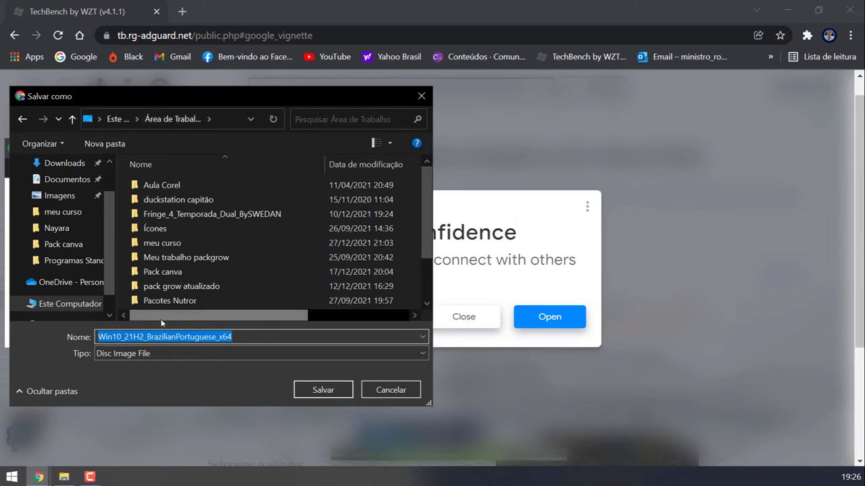
left_click(323, 390)
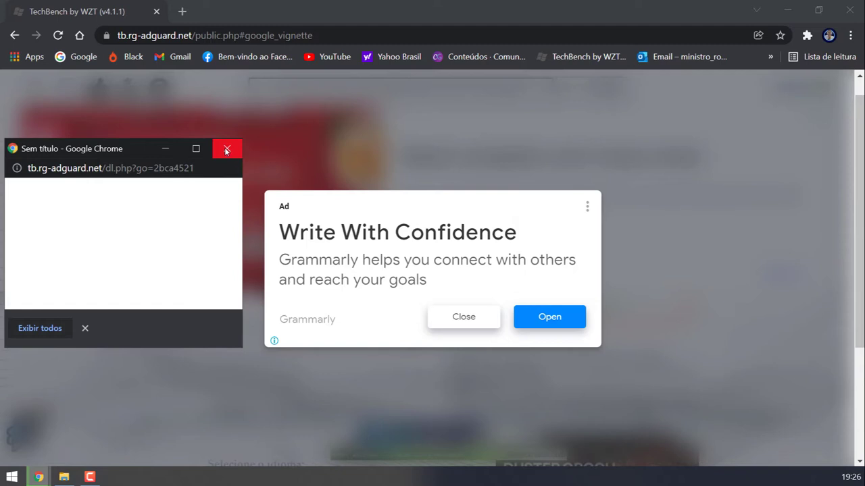
left_click(226, 150)
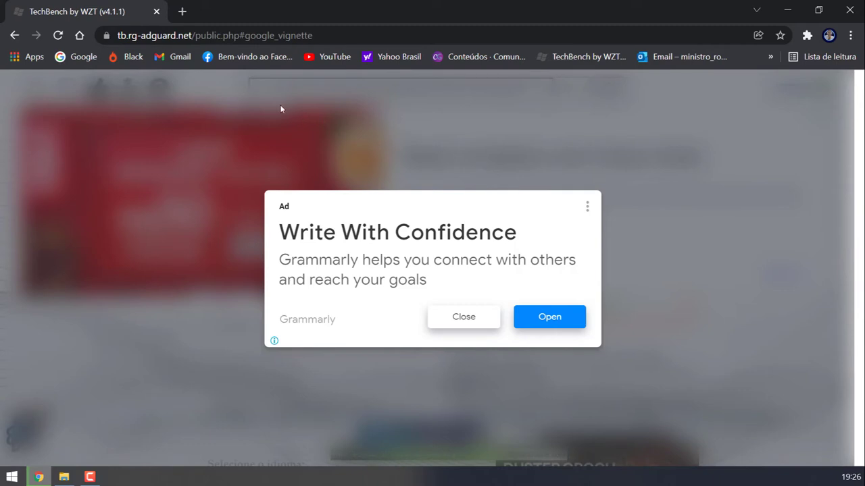
Go to the browser's home page, RN Technical Supports, and open its Downloads page
left_click(79, 37)
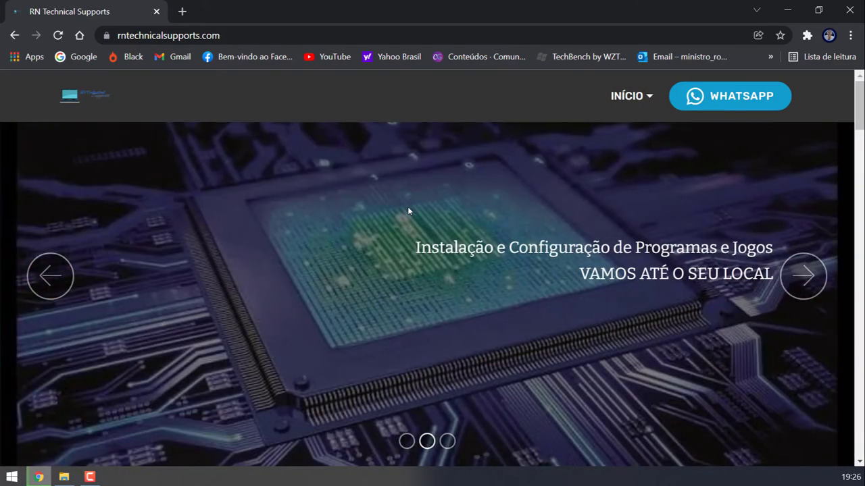
mouse_move(656, 99)
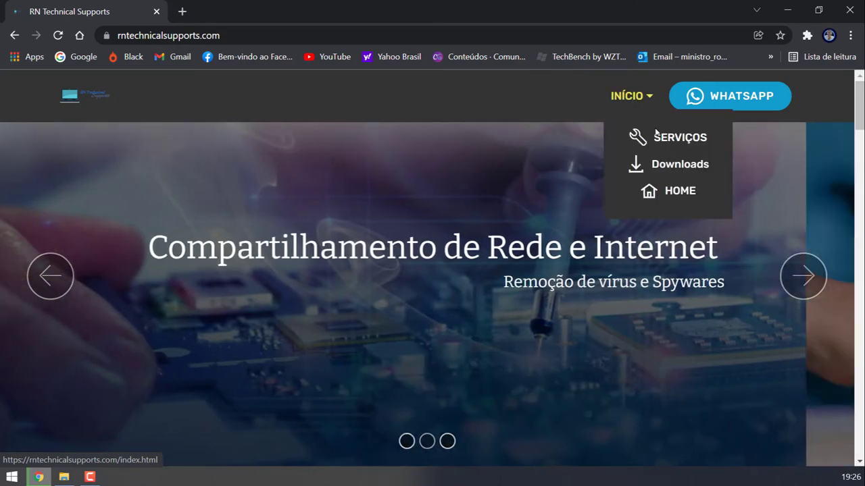
left_click(679, 167)
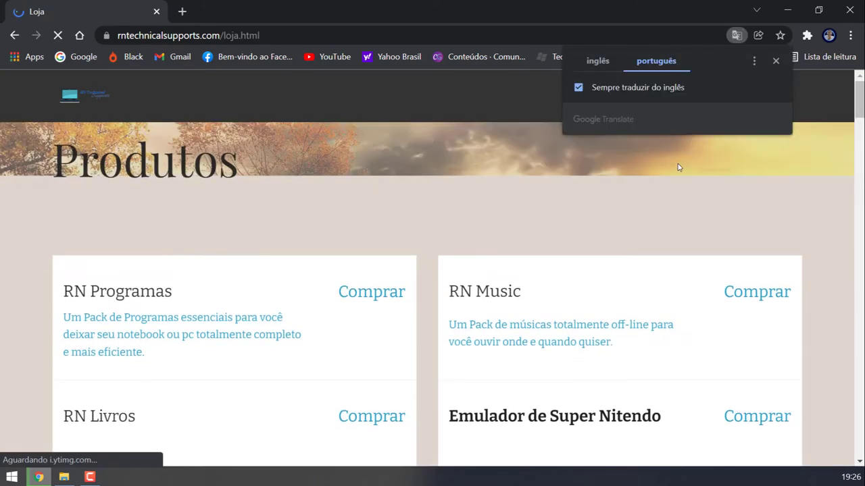
Find Rufus among the site's downloads and save it to the desktop as rufus-3.13
scroll(451, 169, "down", 2)
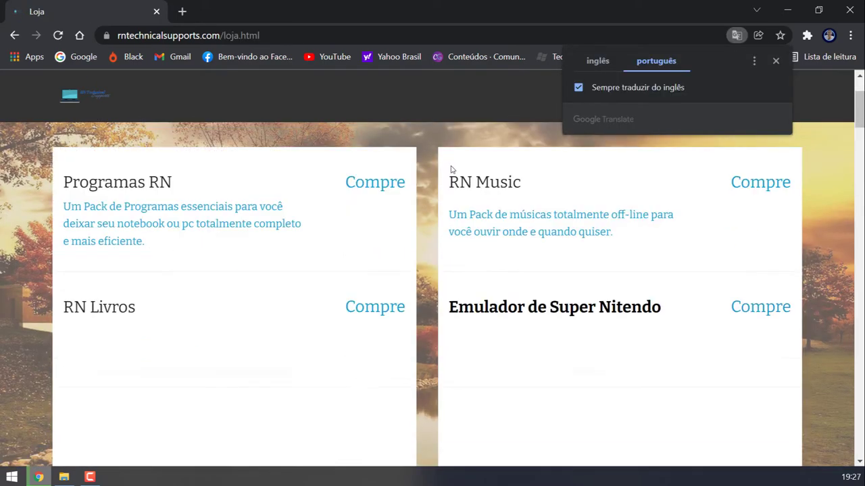
scroll(468, 200, "down", 12)
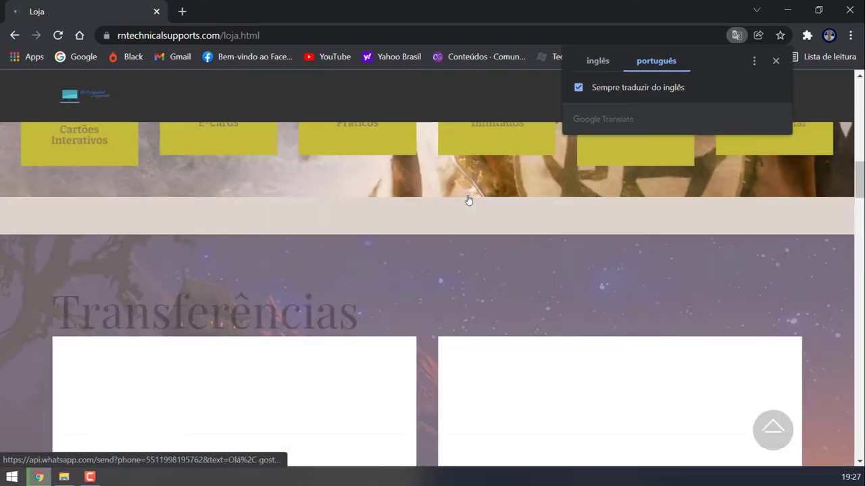
scroll(469, 200, "down", 5)
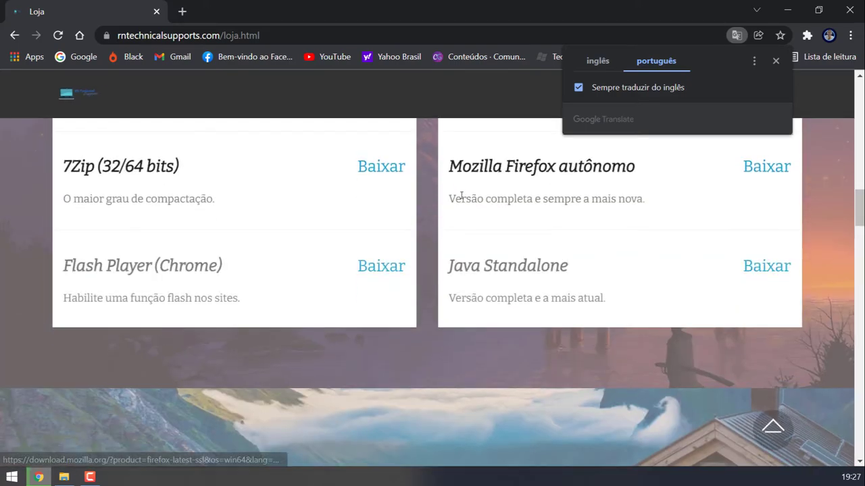
scroll(446, 202, "down", 5)
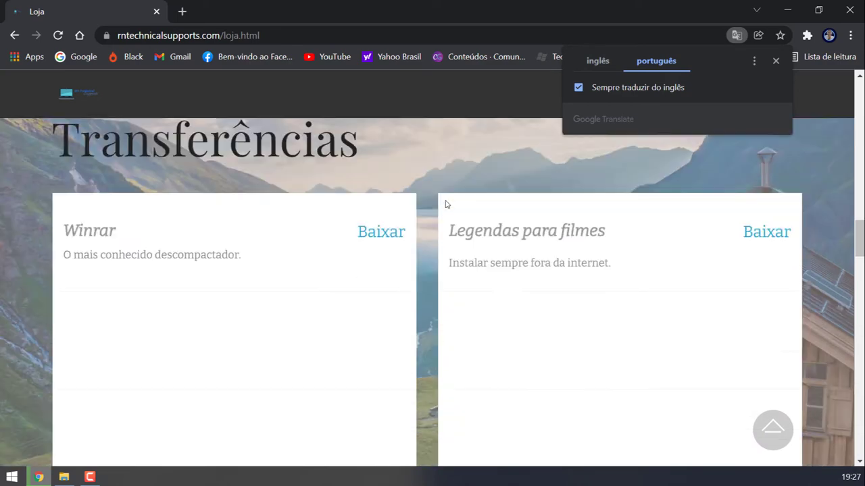
scroll(445, 204, "down", 5)
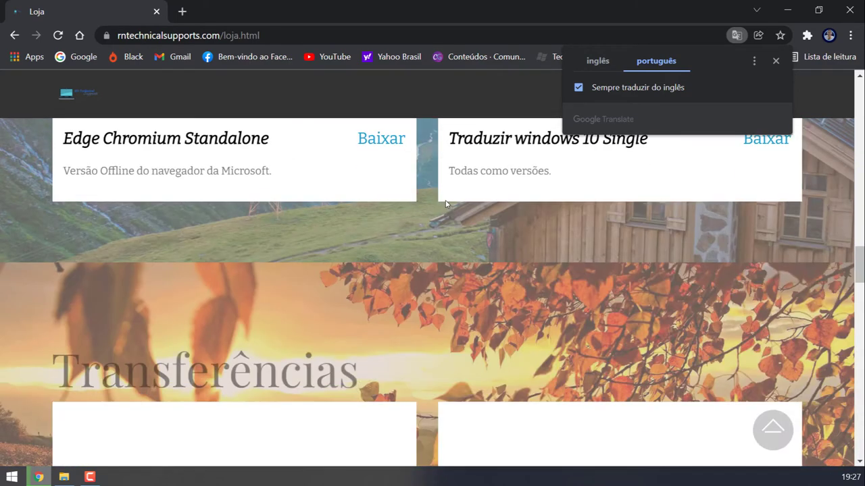
scroll(446, 204, "down", 5)
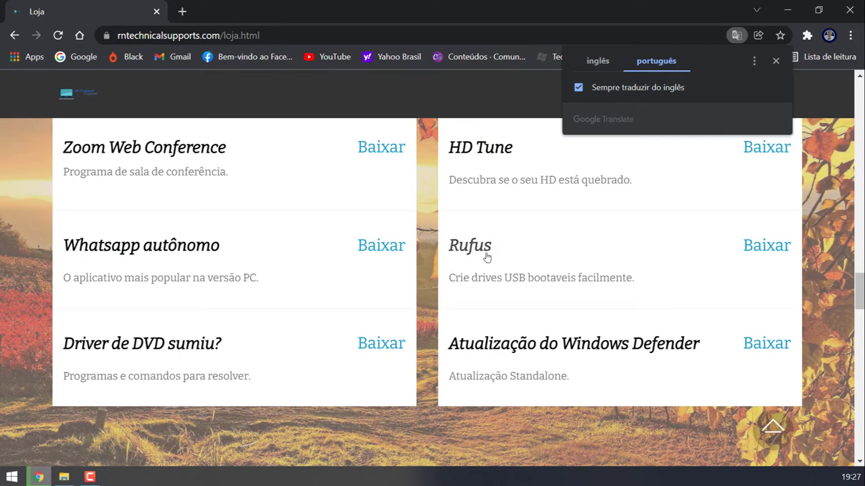
left_click(761, 249)
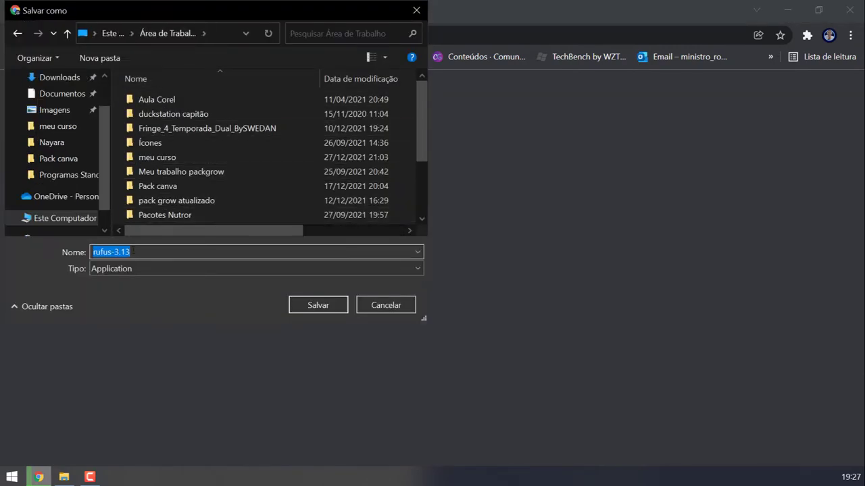
left_click(325, 310)
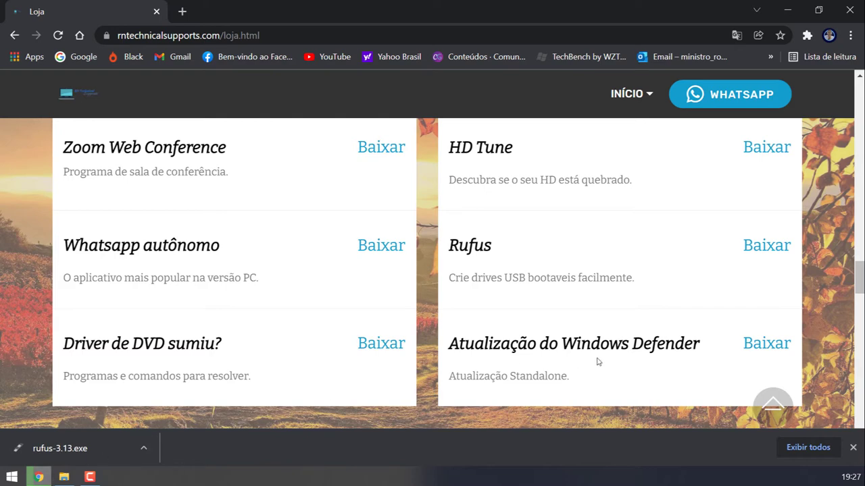
Check the download progress of the Windows ISO in the browser's download list and close the browser
left_click(849, 38)
left_click(724, 127)
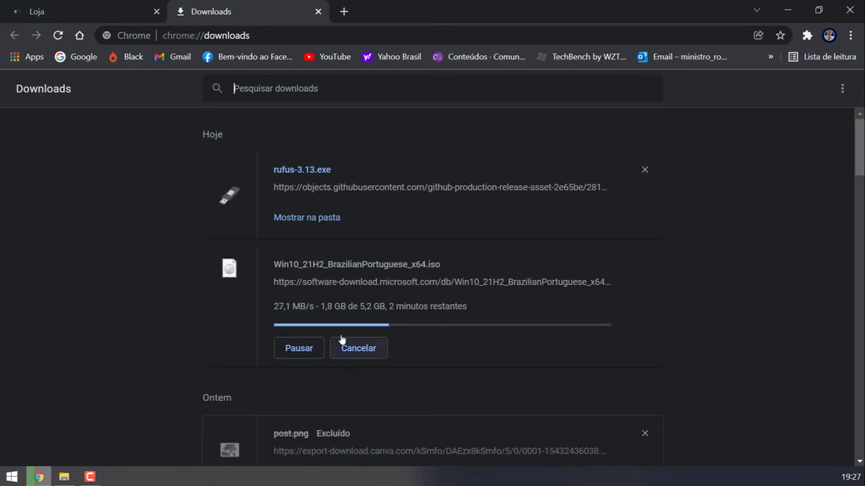
left_click_drag(273, 307, 471, 313)
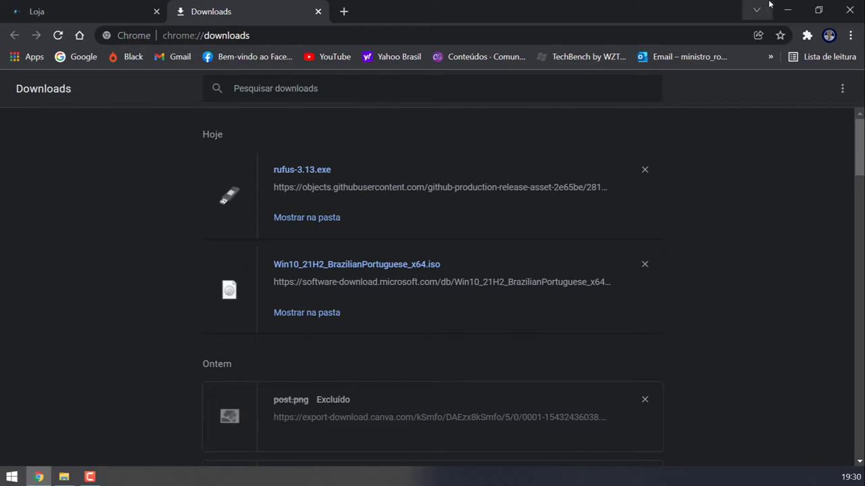
left_click(849, 11)
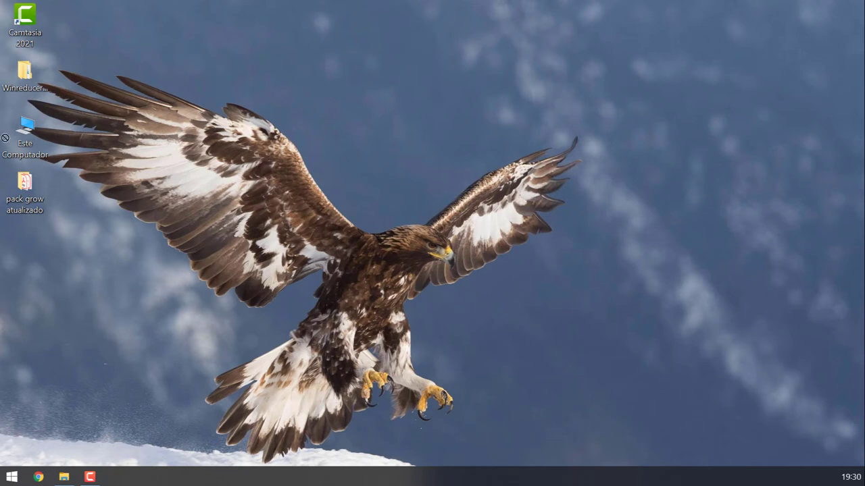
Place the downloaded Windows 10 ISO and rufus-3.13 among the icons on the visible desktop
left_click_drag(6, 138, 364, 170)
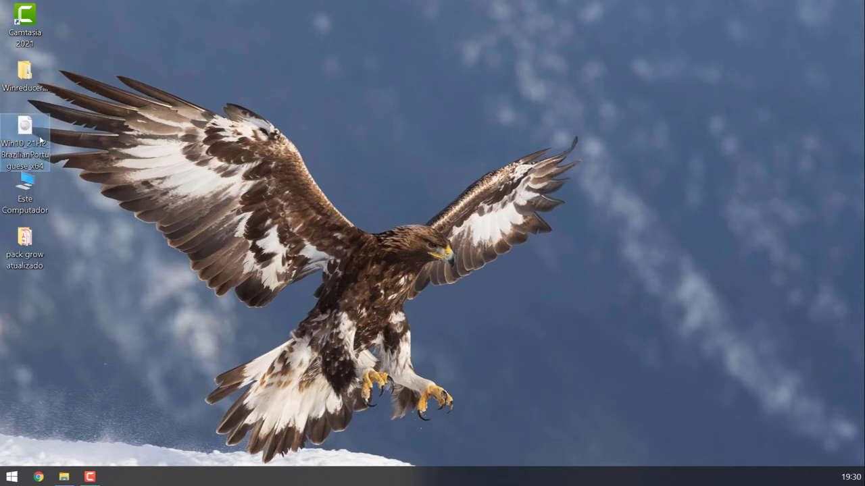
mouse_move(25, 146)
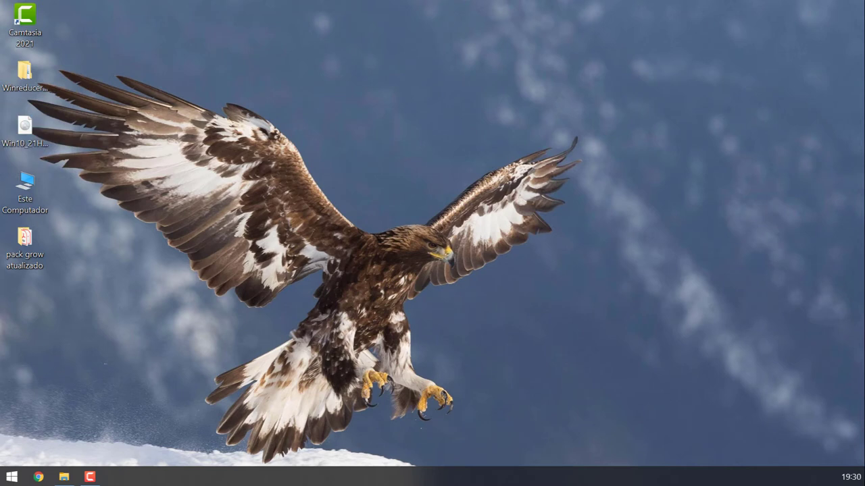
key("ctrl+v")
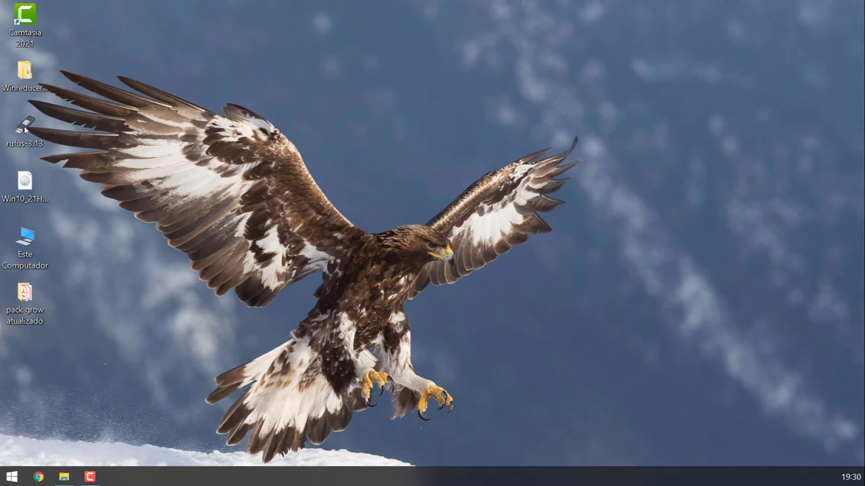
Launch rufus-3.13 from the desktop and choose "Disco ou imagem ISO" as the boot selection
double_click(25, 128)
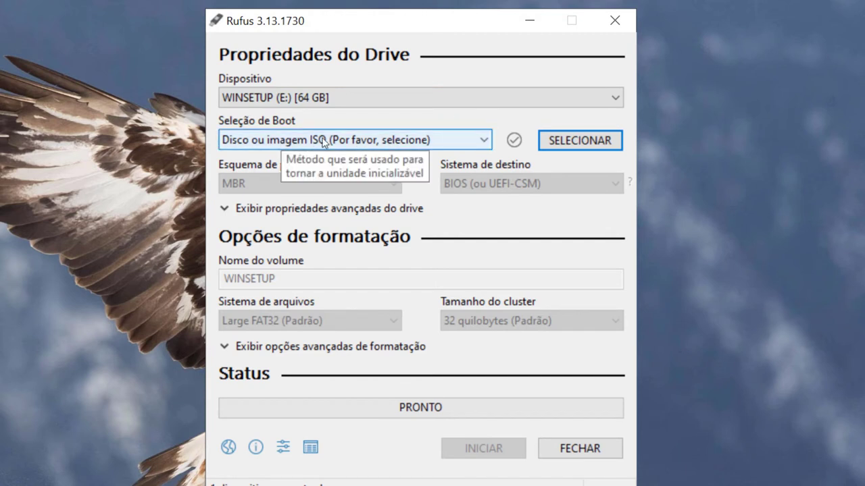
left_click(484, 139)
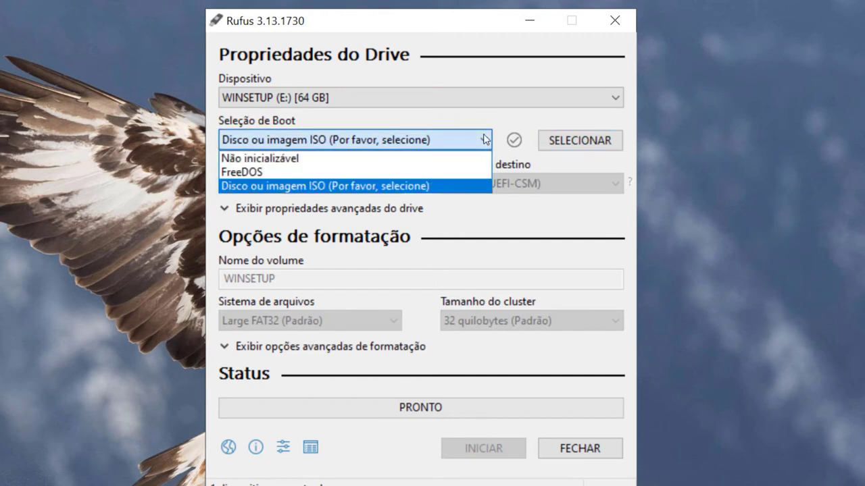
left_click(304, 186)
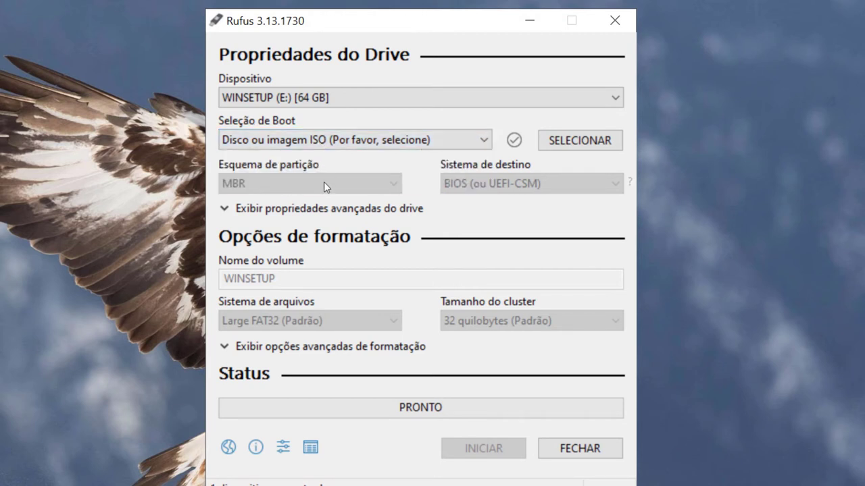
left_click_drag(0, 172, 0, 169)
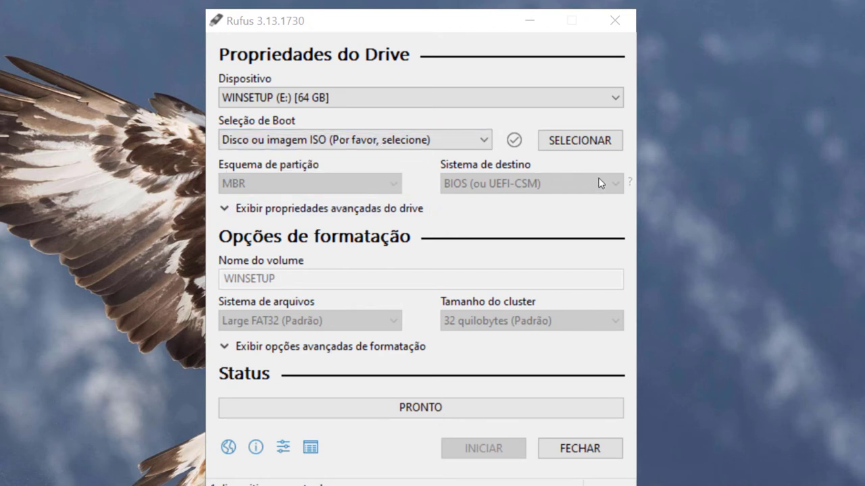
left_click(235, 179)
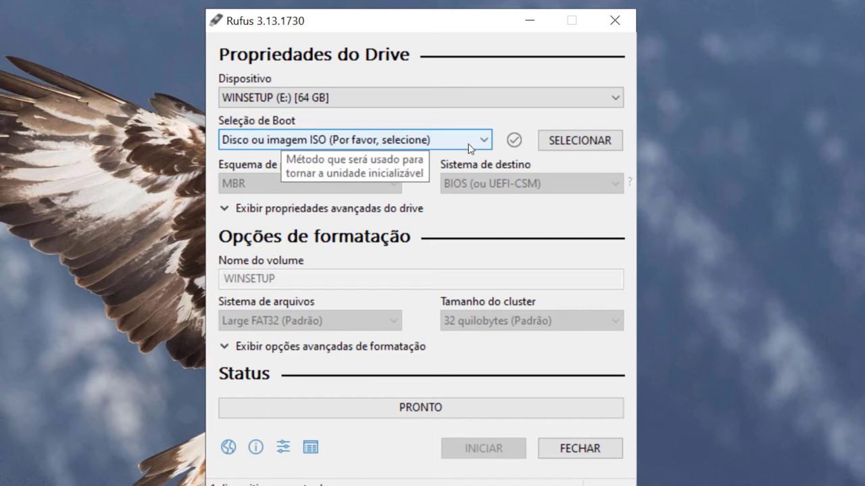
Load Win10_21H2_BrazilianPortuguese_x64 from the desktop as the boot image
left_click(569, 142)
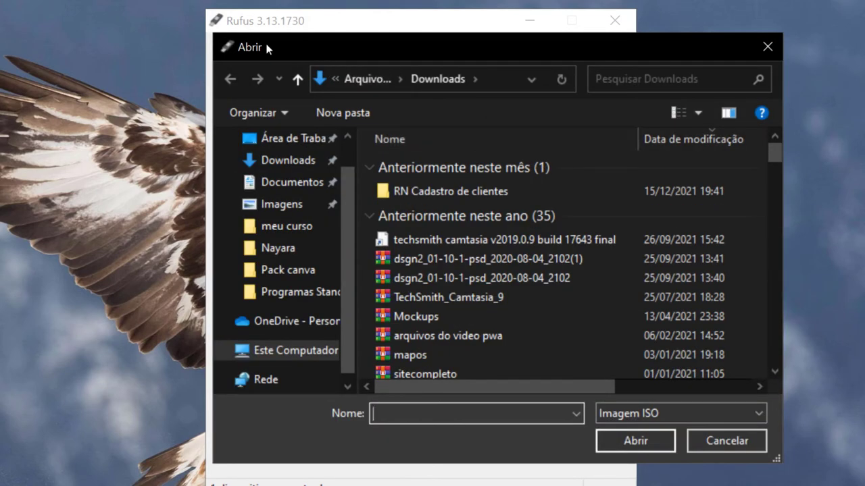
left_click(289, 140)
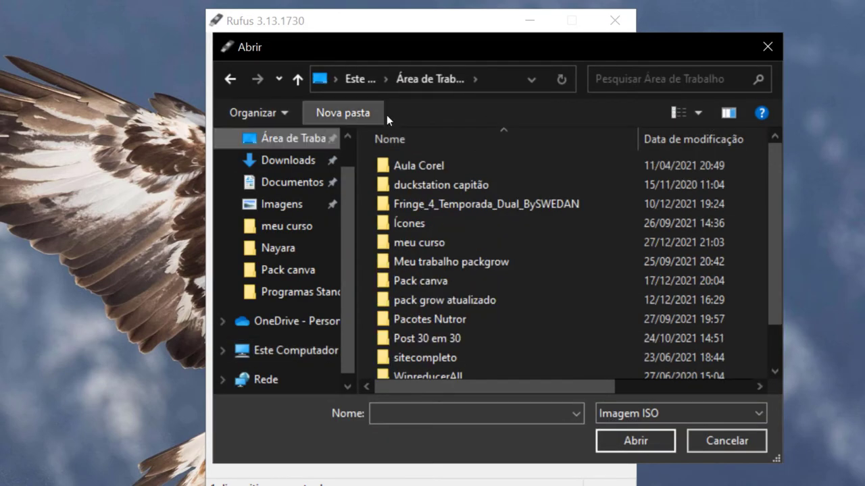
scroll(466, 172, "down", 1)
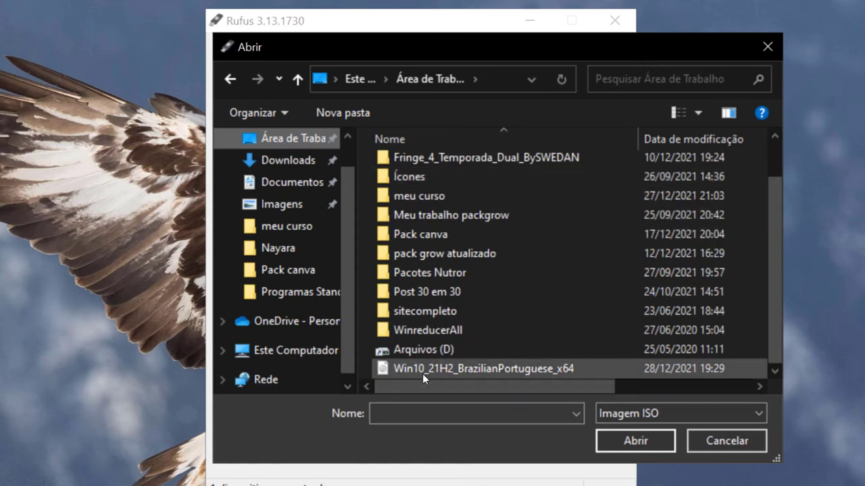
mouse_move(518, 368)
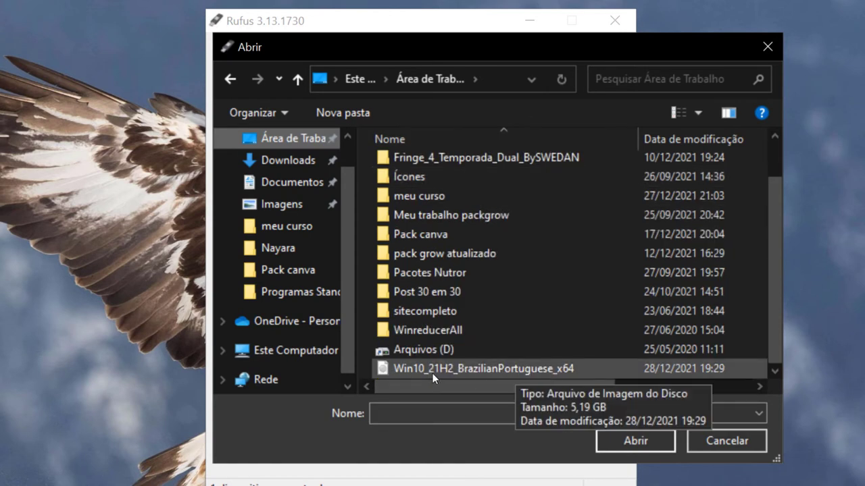
left_click(460, 368)
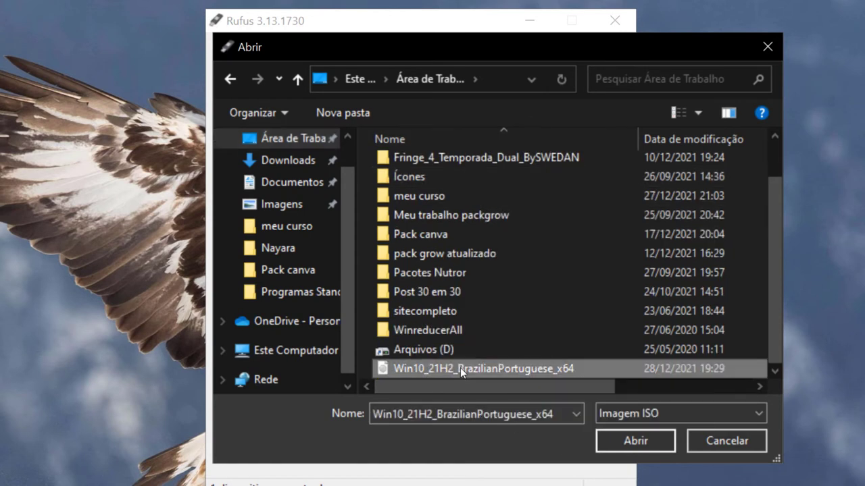
left_click(631, 441)
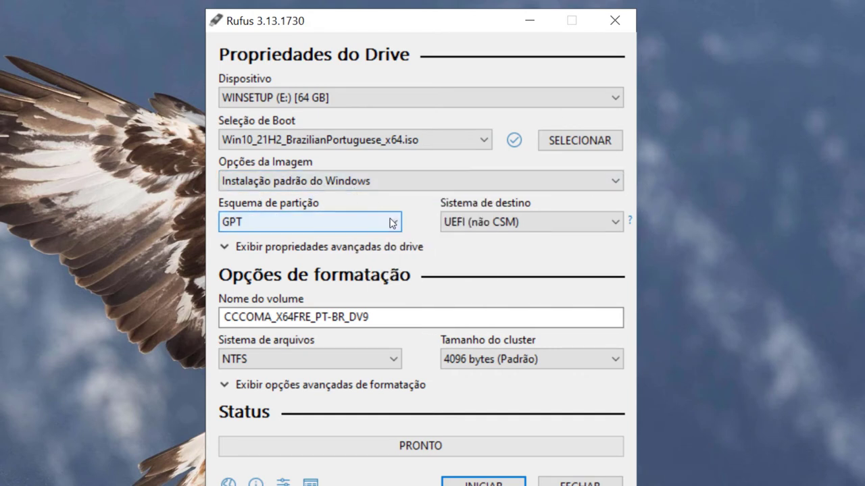
Set the partition scheme to MBR and the target system to BIOS (ou UEFI-CSM)
left_click(278, 223)
left_click(237, 256)
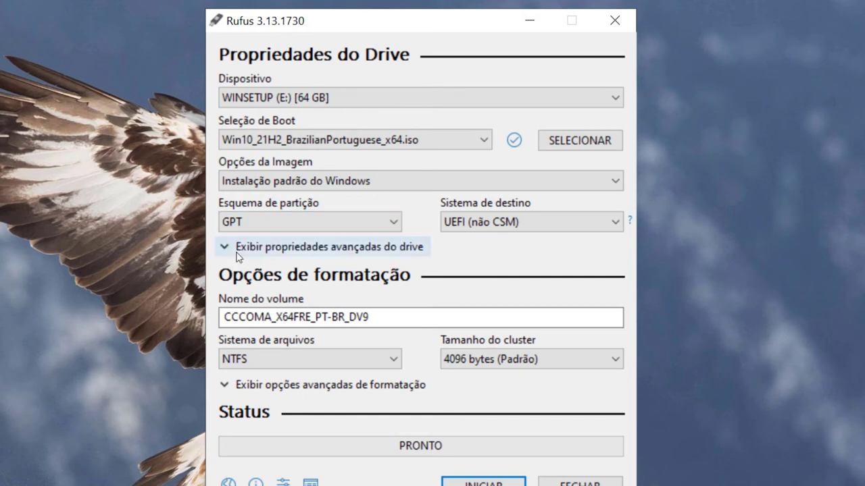
left_click(387, 228)
left_click(303, 236)
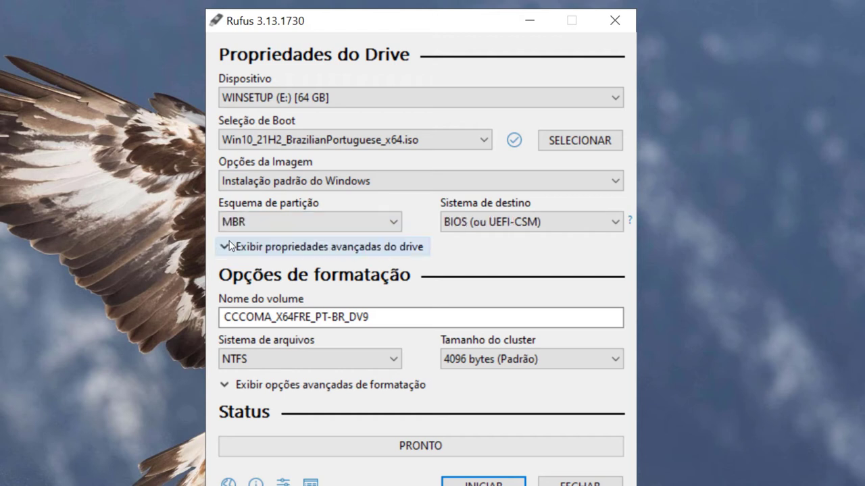
left_click(470, 225)
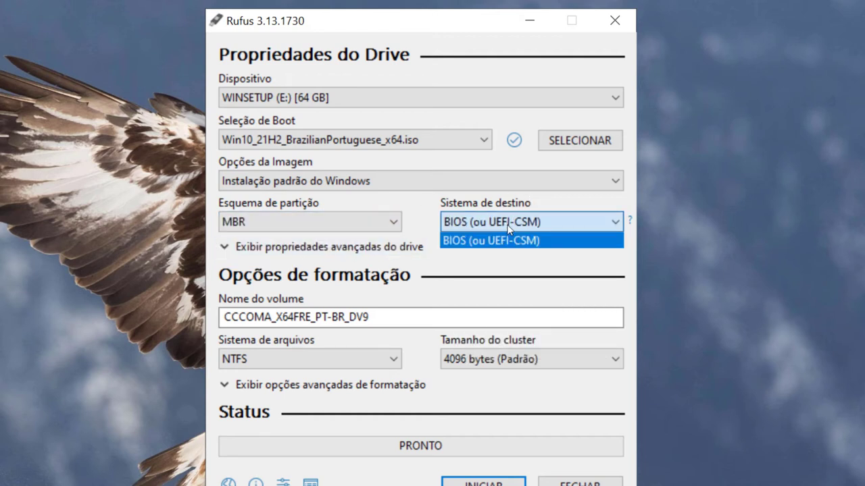
left_click(509, 241)
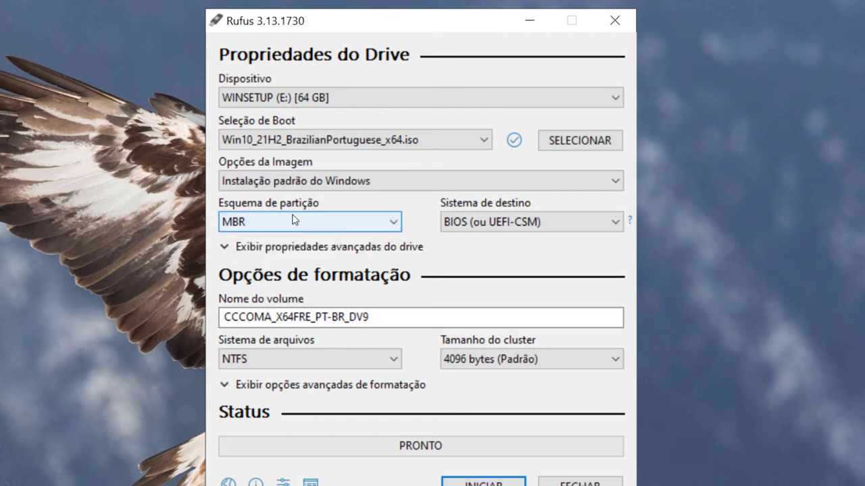
Switch the partition scheme to GPT and return it to MBR
left_click(396, 216)
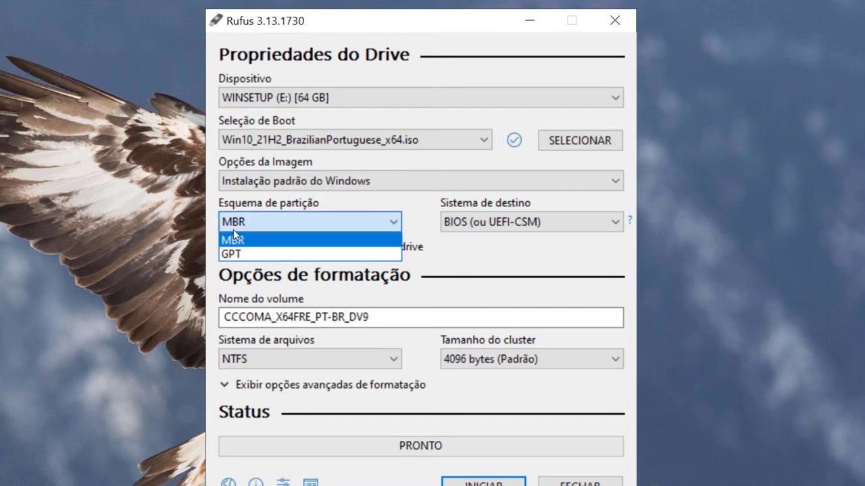
left_click(236, 253)
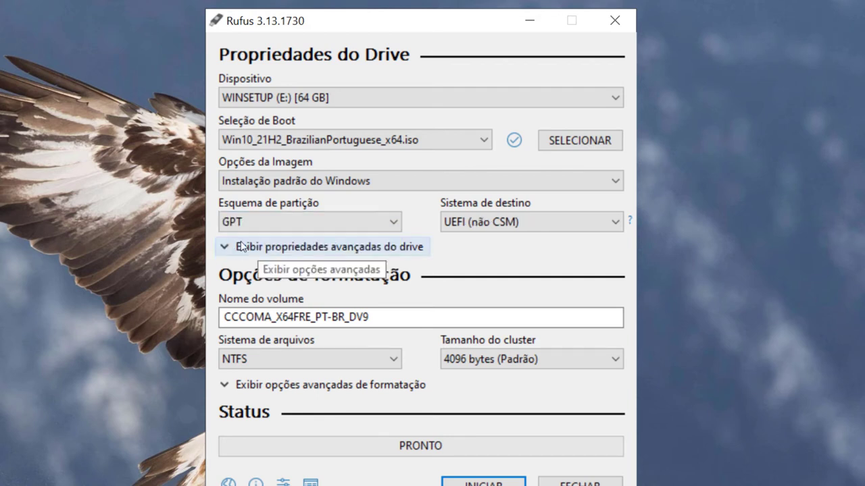
left_click(292, 224)
left_click(247, 242)
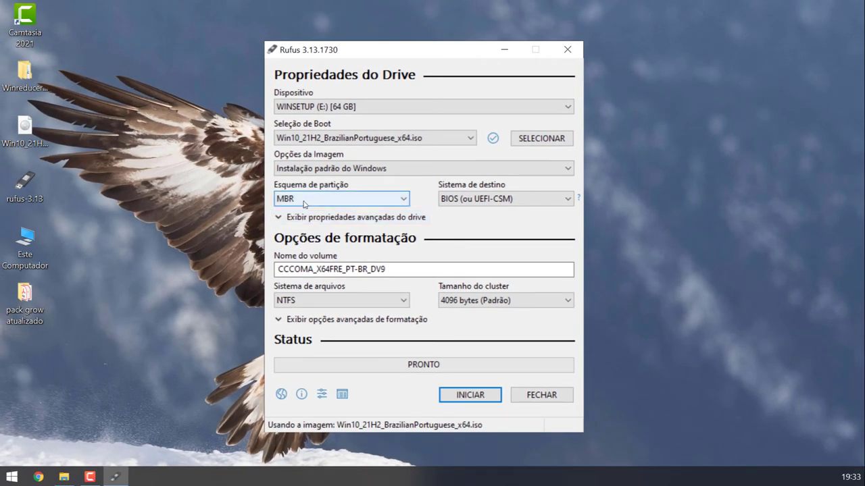
Name the volume "Windows 10", keeping MBR as the partition scheme and NTFS as the file system
left_click(308, 198)
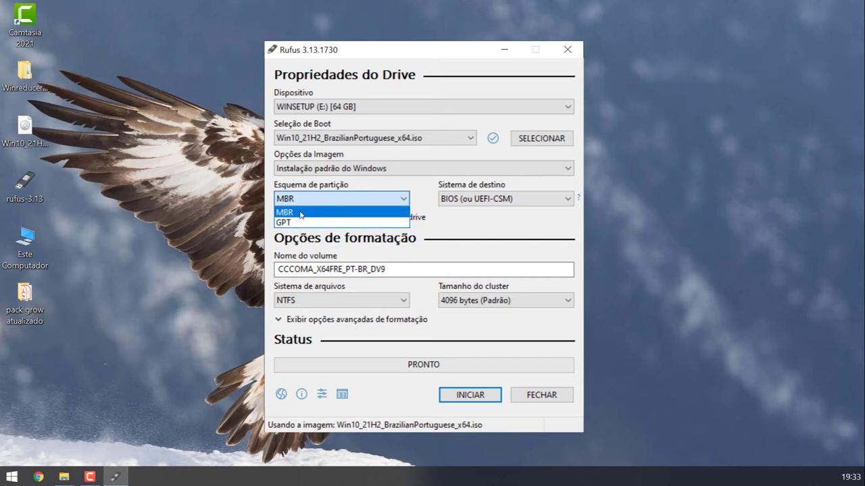
left_click(299, 212)
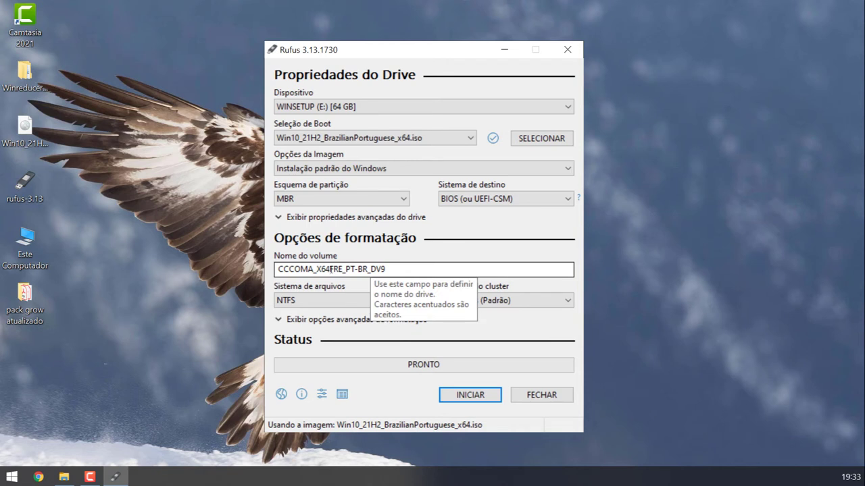
left_click_drag(388, 269, 273, 279)
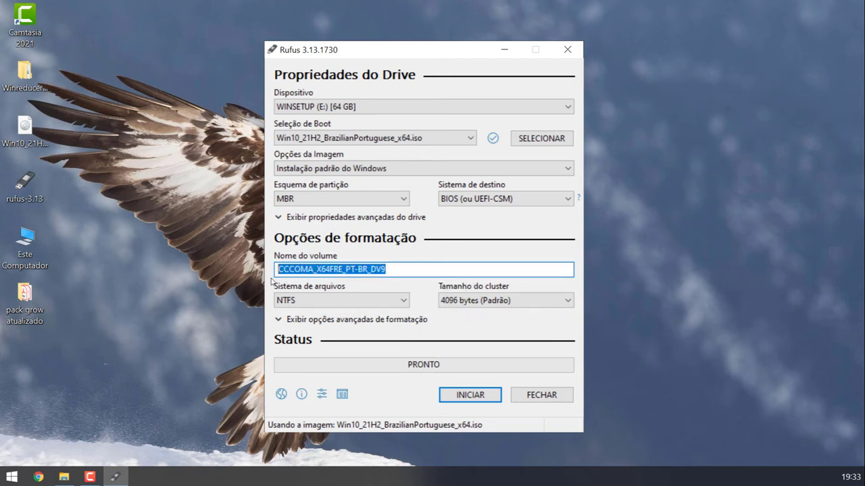
type("Windows 10")
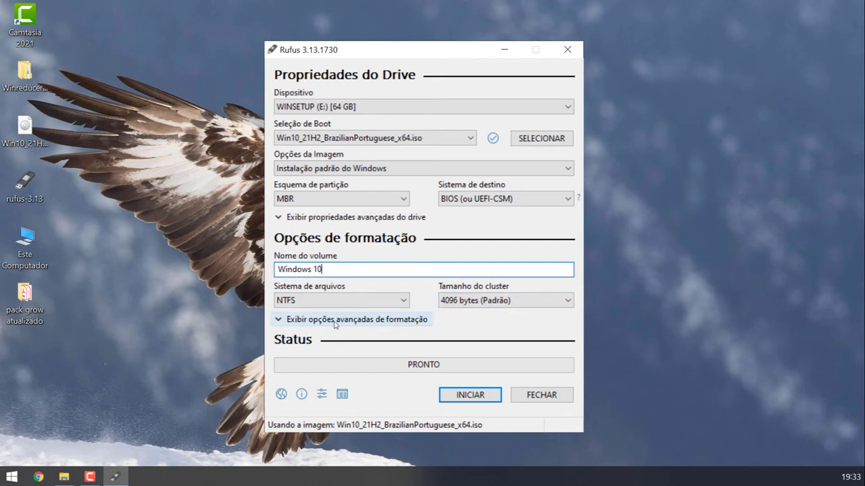
left_click(317, 302)
left_click(316, 302)
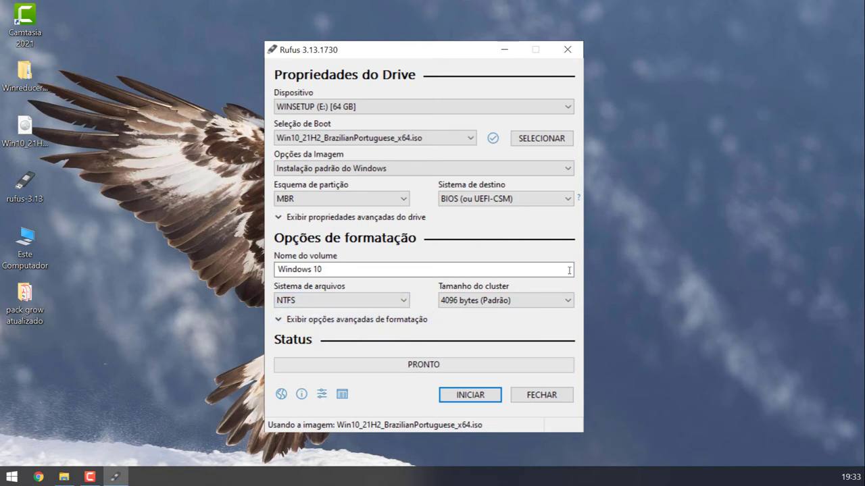
Start writing the Windows ISO to the WINSETUP (E:) drive, accepting the erasure of its data, and retry the write once
left_click(466, 398)
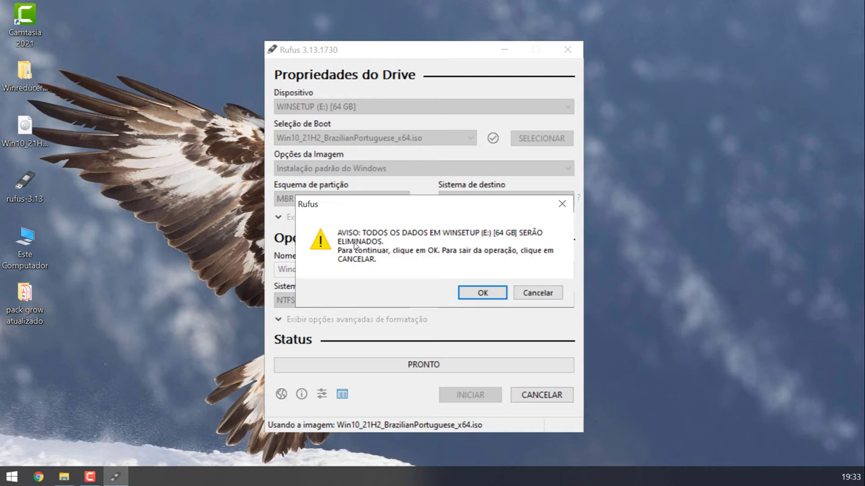
left_click(482, 294)
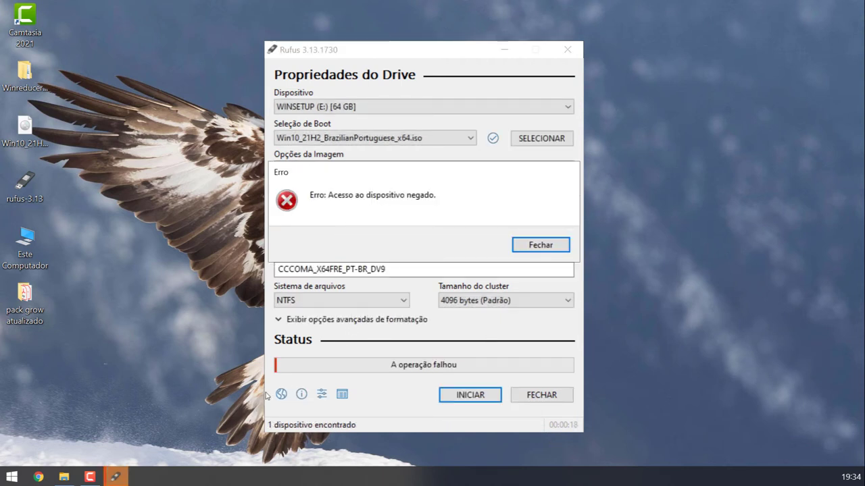
left_click(532, 248)
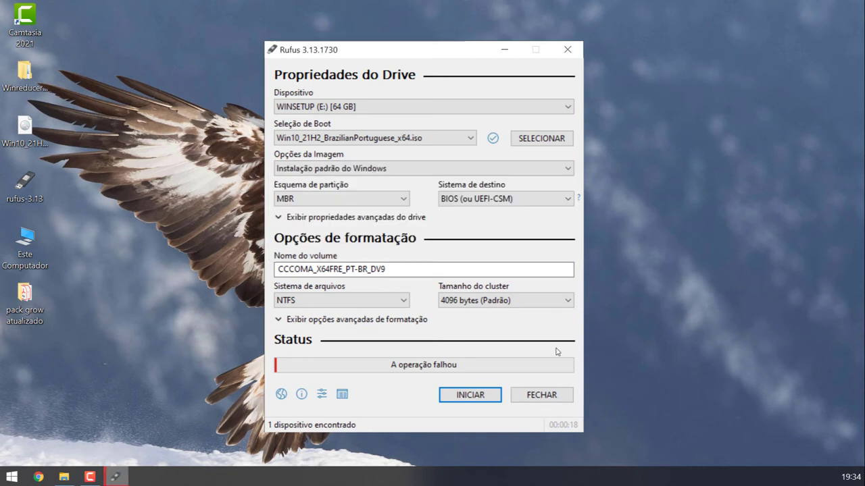
left_click(483, 397)
left_click(481, 296)
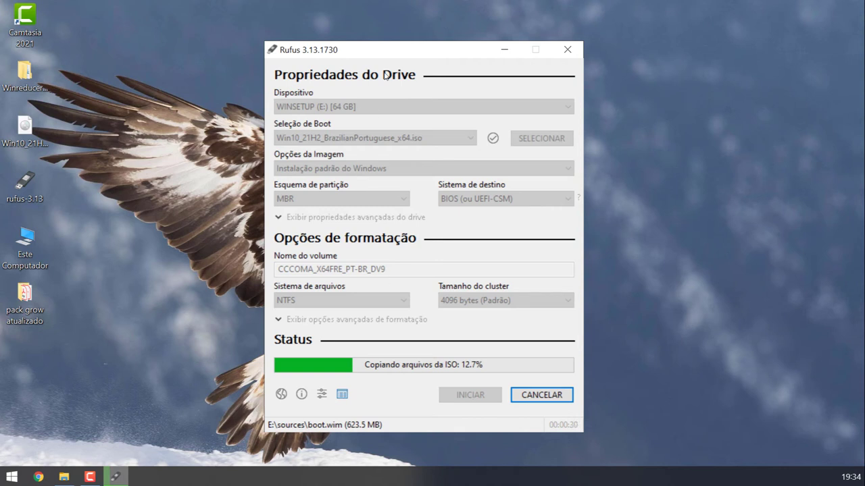
left_click(505, 48)
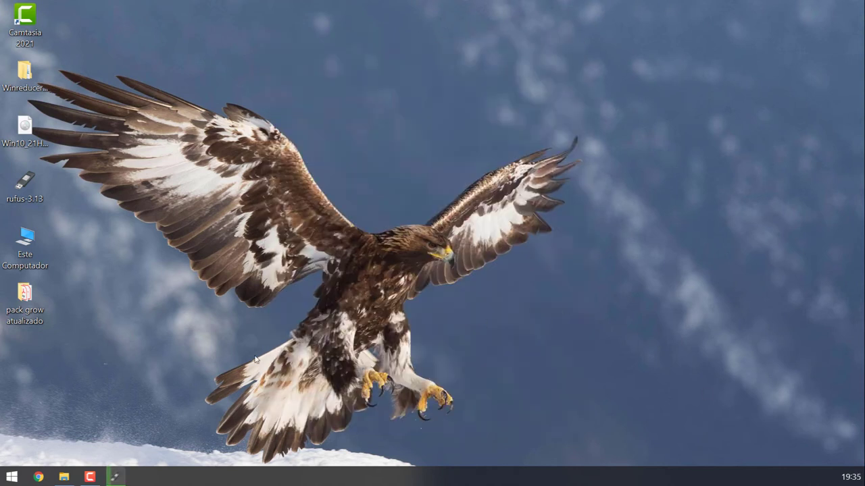
left_click(113, 478)
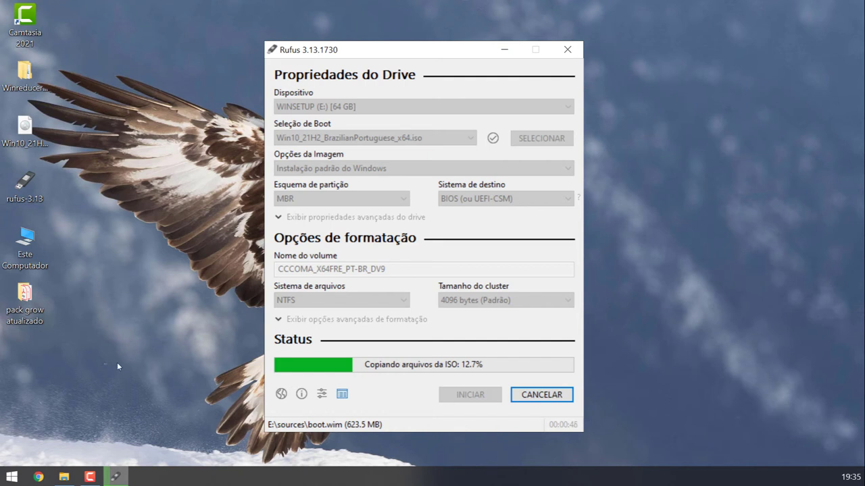
Switch to Google Chrome with the Pessoa 1 profile and open YouTube from the bookmarks
left_click(39, 476)
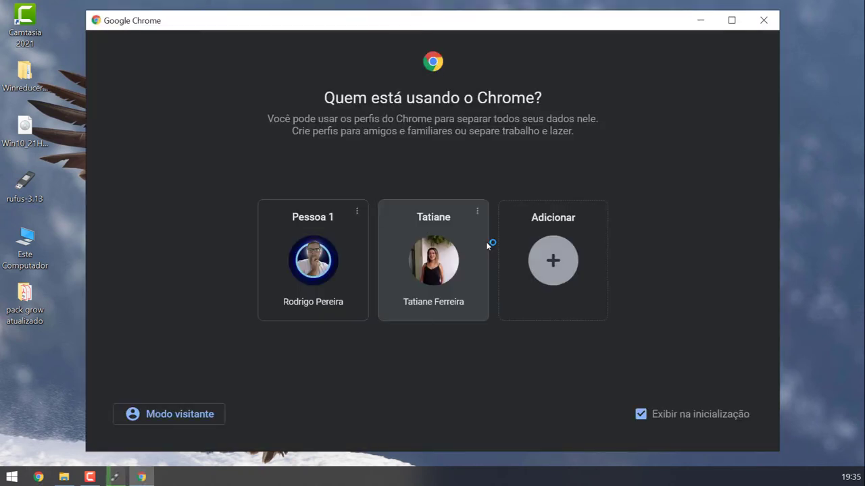
left_click(344, 270)
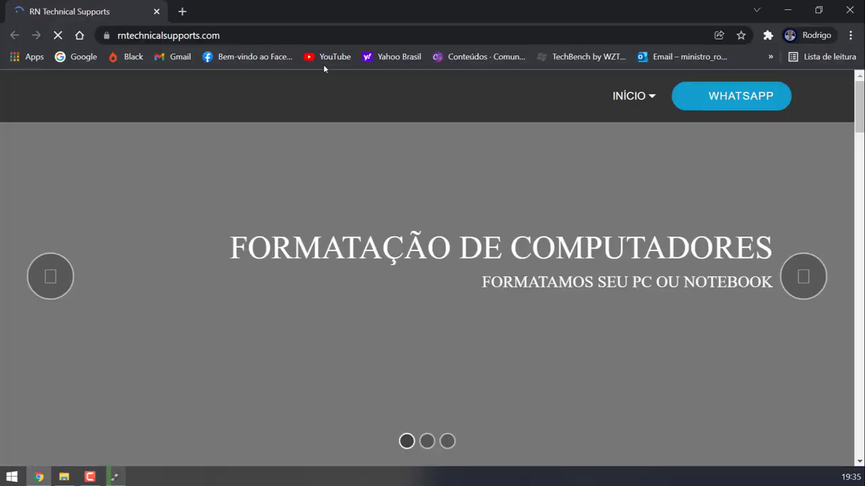
left_click(322, 61)
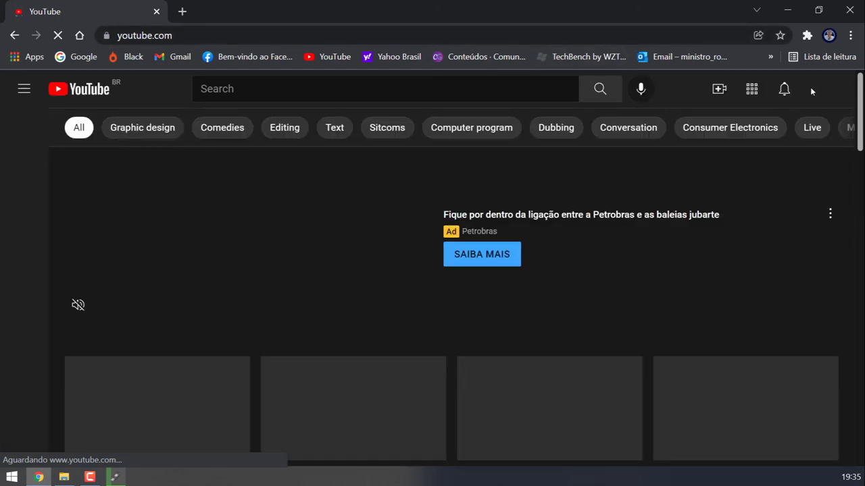
Open the signed-in account's own YouTube channel and look through its uploaded videos
left_click(823, 90)
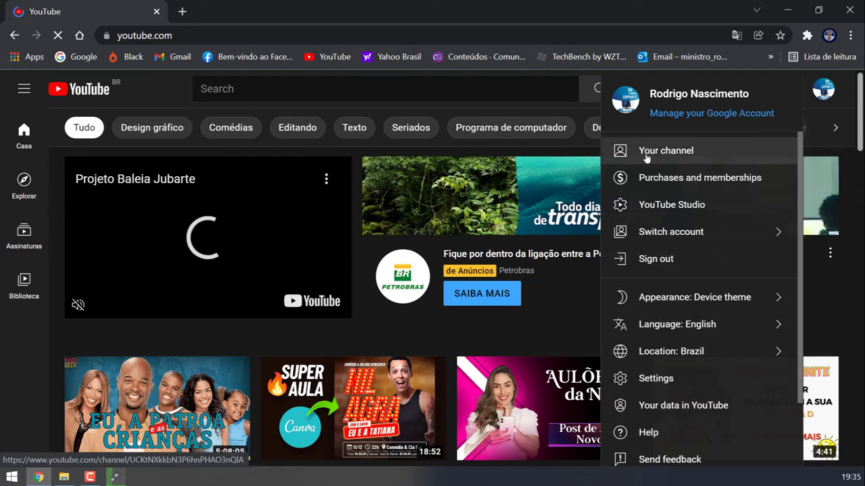
left_click(622, 151)
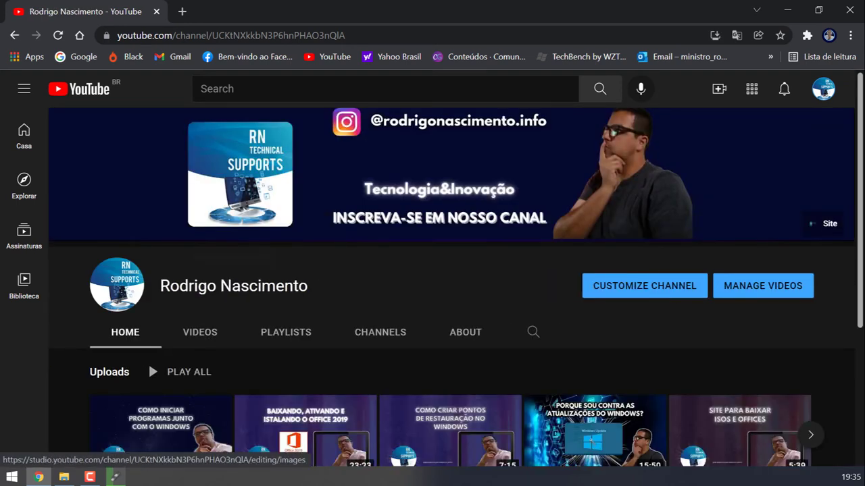
left_click(195, 332)
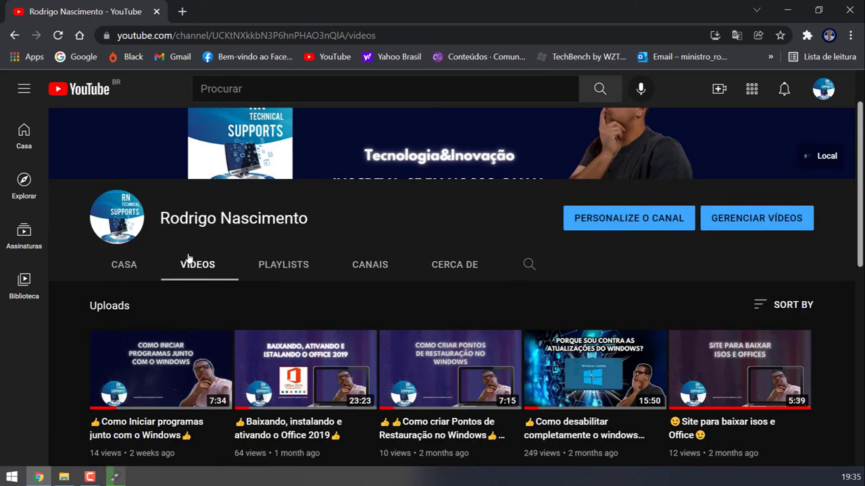
scroll(189, 259, "down", 2)
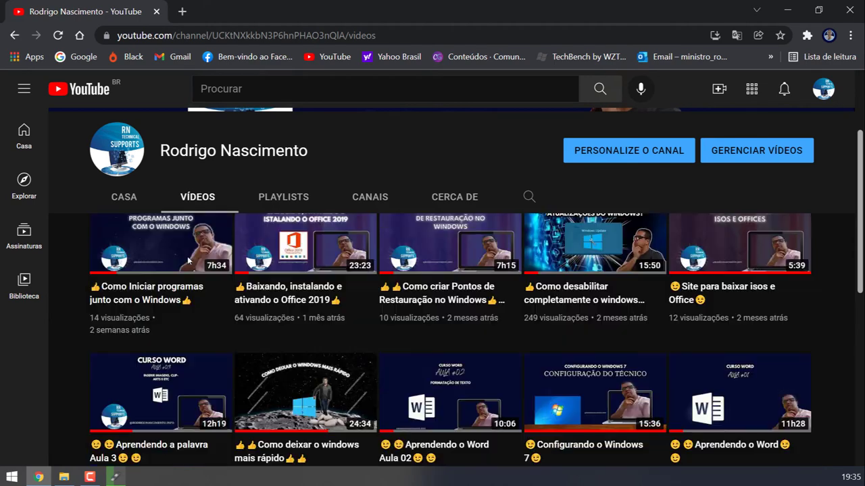
scroll(188, 261, "down", 1)
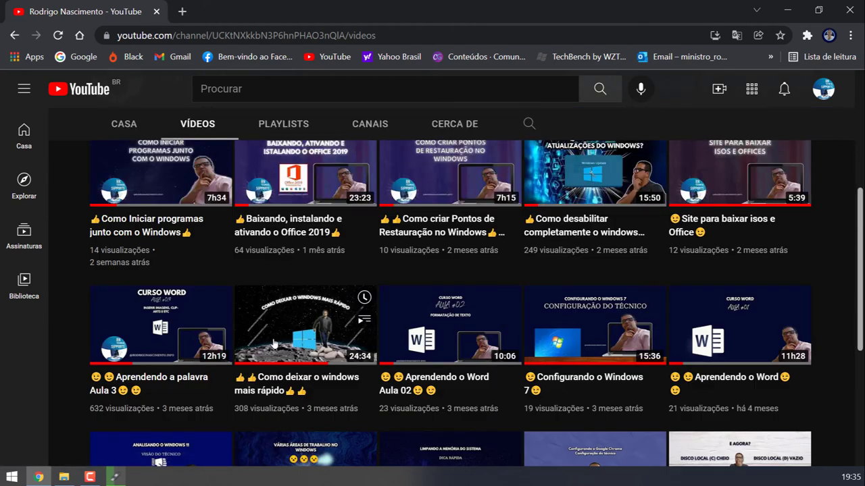
scroll(273, 344, "down", 1)
scroll(295, 356, "down", 1)
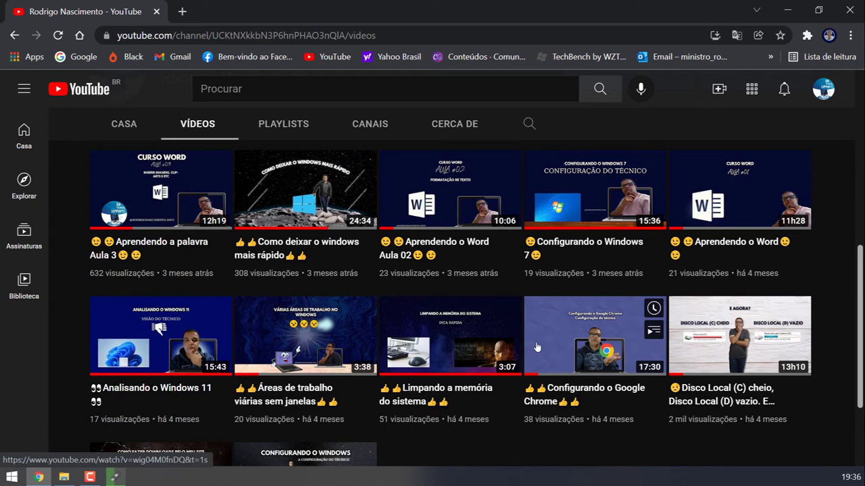
scroll(520, 324, "up", 2)
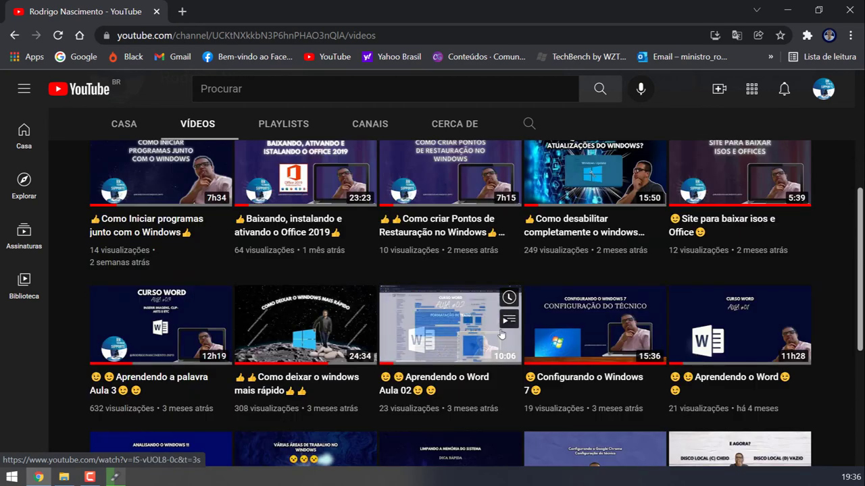
scroll(502, 335, "up", 2)
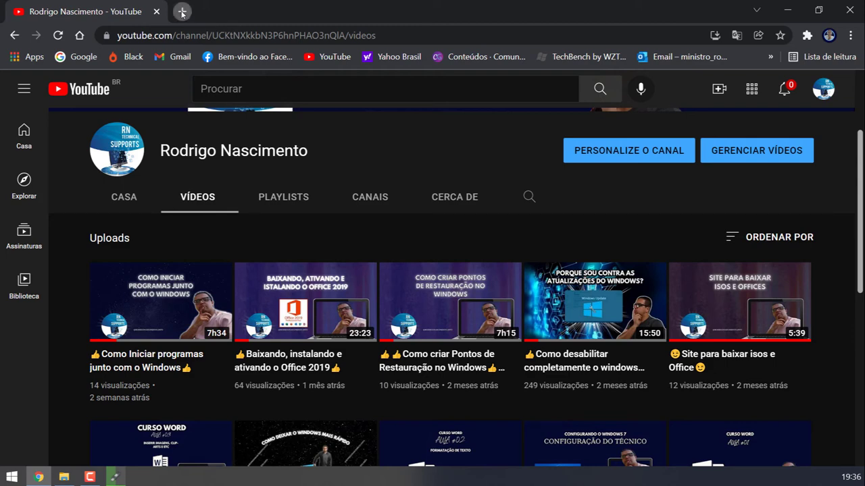
Open rncursos.my.canva.site in a new browser tab
left_click(182, 13)
left_click(207, 34)
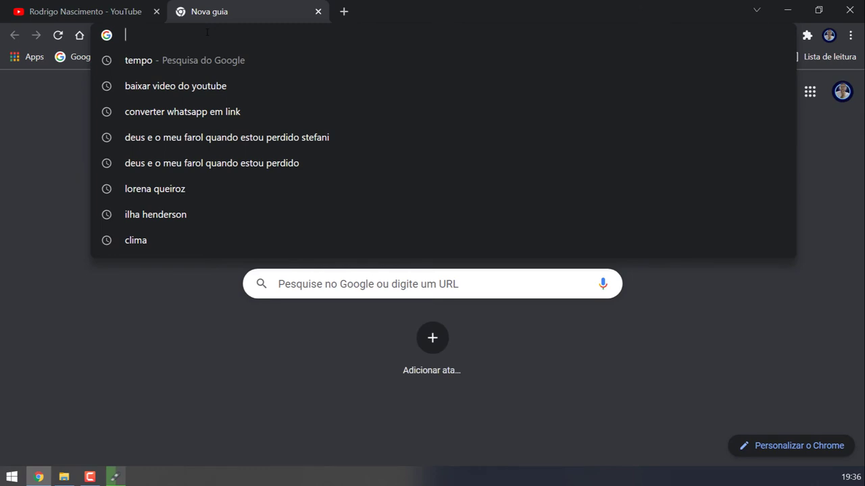
type("rncursos.my.canva.site")
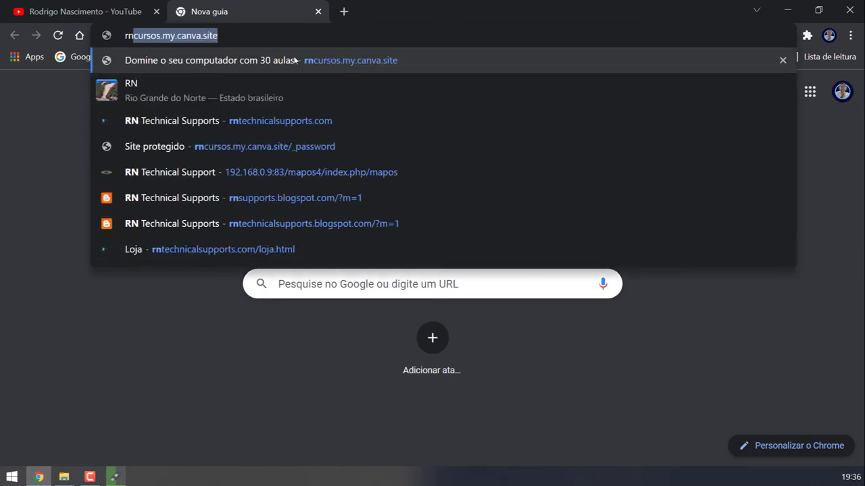
left_click(309, 60)
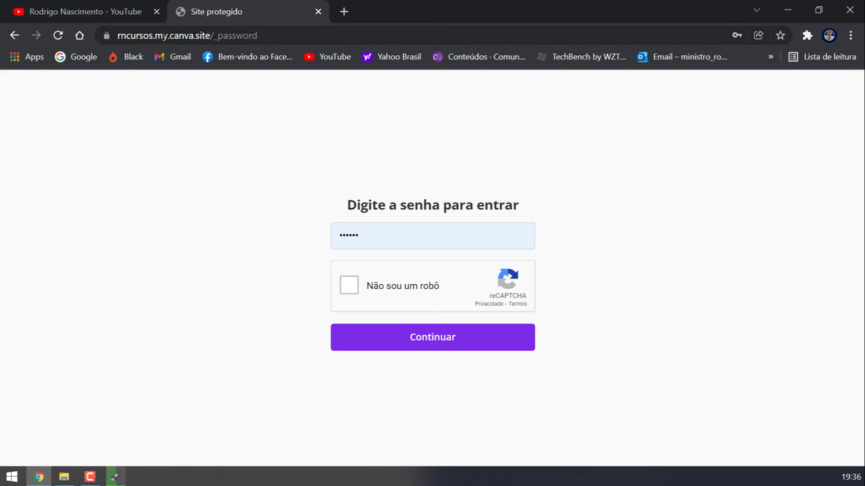
Complete the reCAPTCHA check and enter the protected course site with the prefilled password
key("ctrl+l")
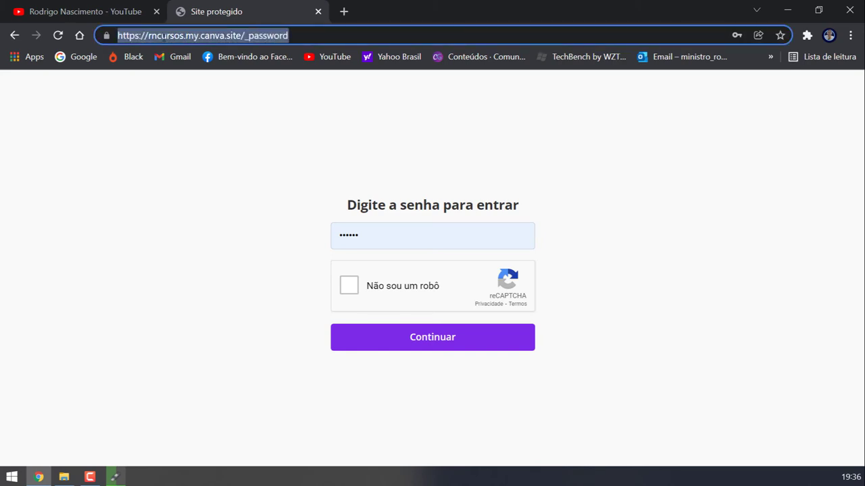
left_click(352, 288)
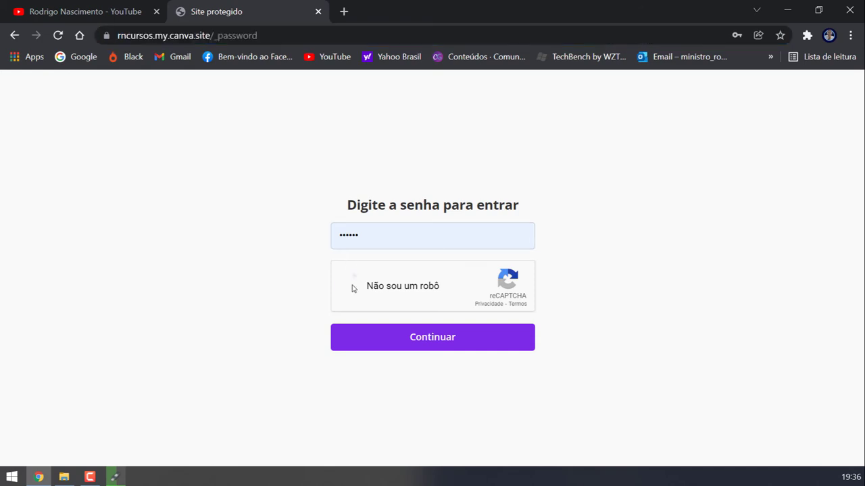
left_click(440, 338)
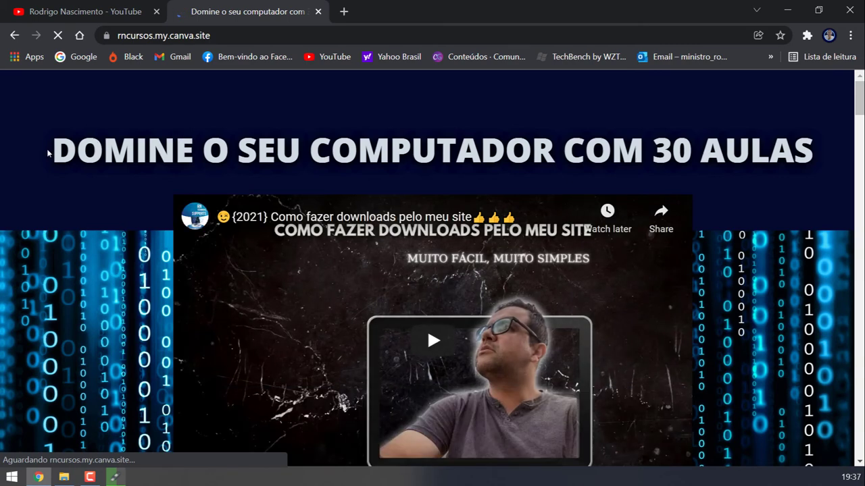
Examine the course page's introduction video, list of taught subjects and first lesson videos
scroll(385, 162, "down", 1)
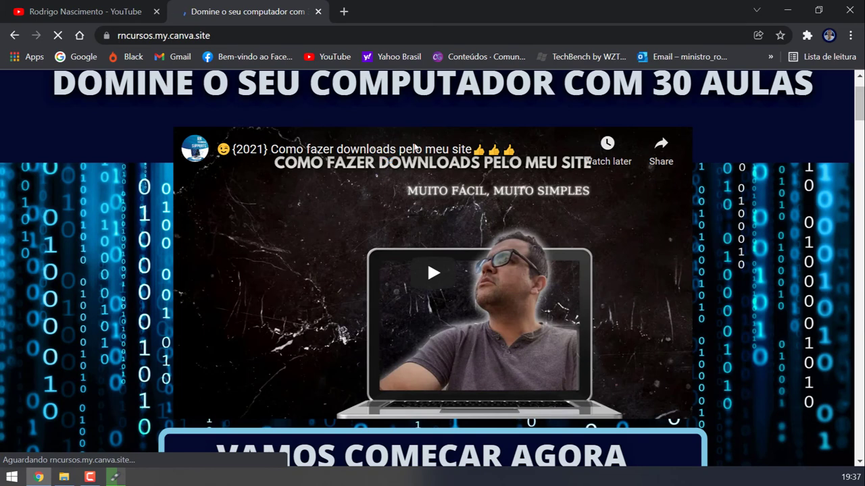
scroll(416, 149, "up", 1)
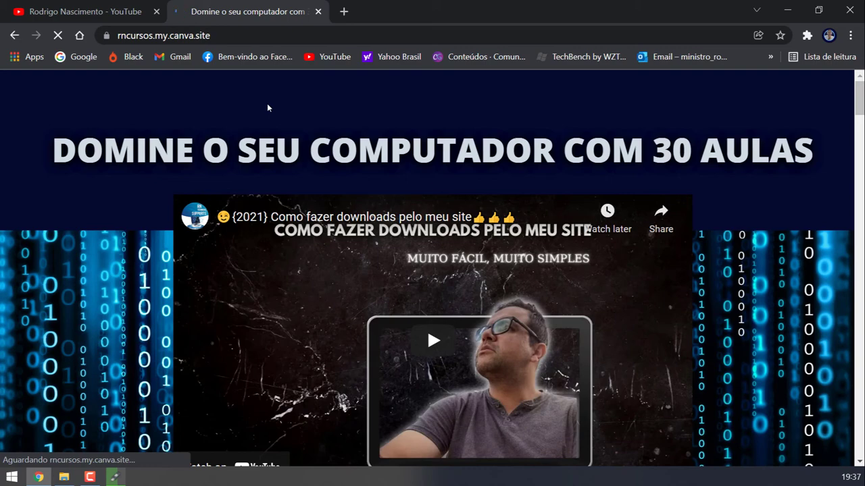
scroll(626, 210, "down", 5)
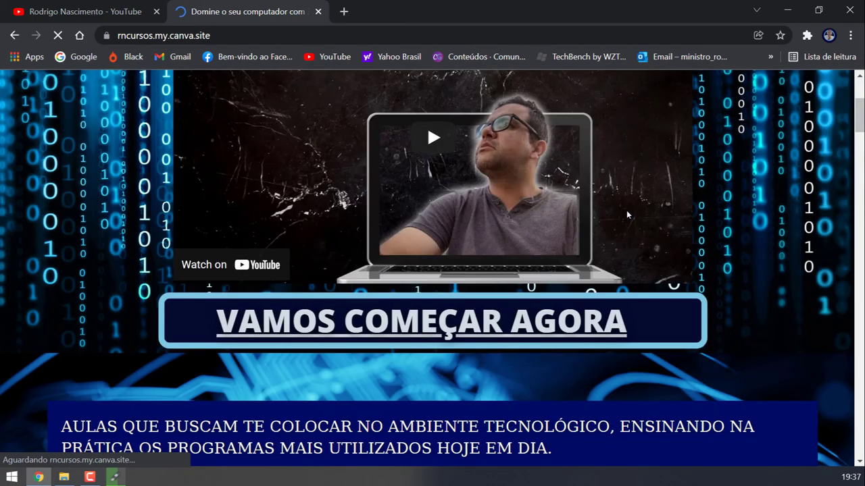
scroll(626, 215, "down", 3)
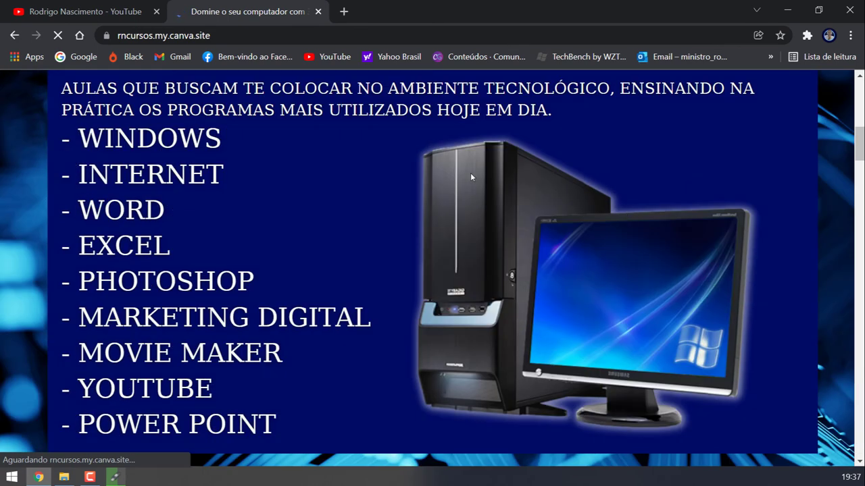
scroll(471, 177, "up", 1)
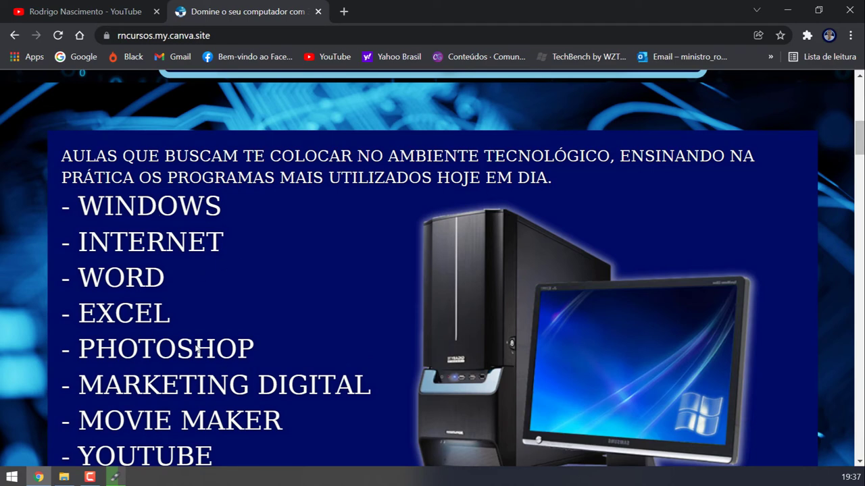
scroll(200, 320, "down", 1)
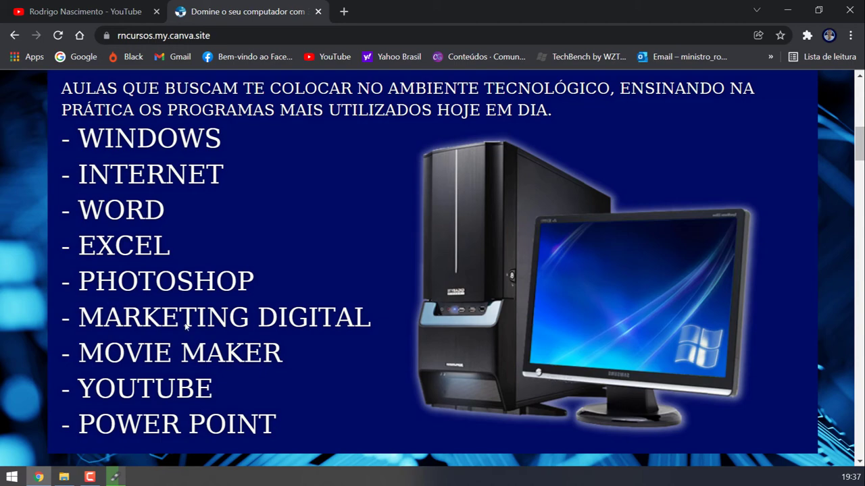
scroll(299, 238, "down", 5)
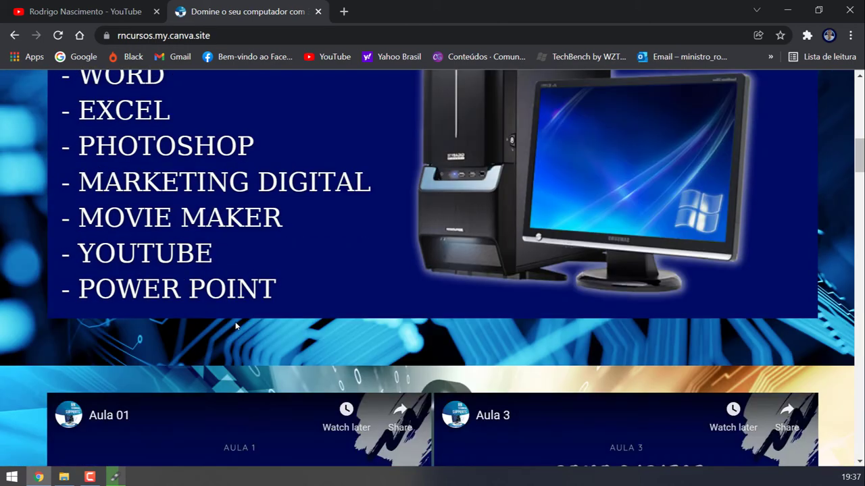
Examine the basic-level lesson videos on the course page, from Aula 01 to Aula 08
scroll(299, 238, "down", 2)
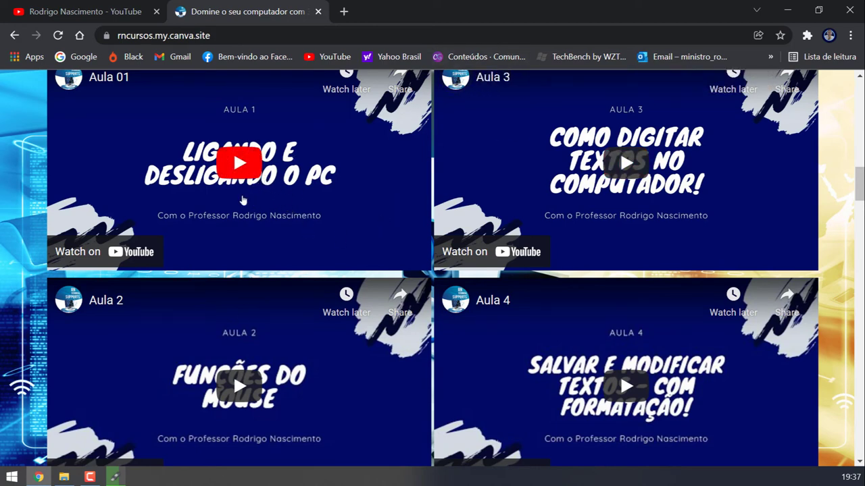
scroll(322, 295, "down", 1)
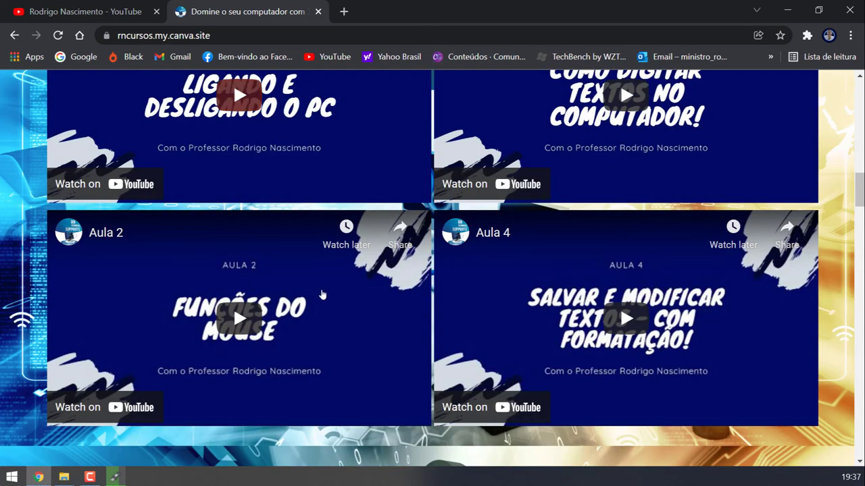
scroll(563, 297, "up", 2)
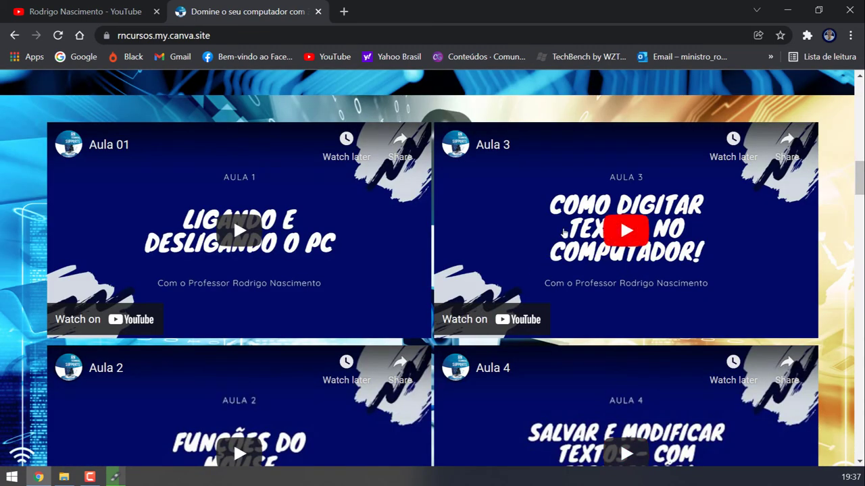
scroll(597, 290, "down", 1)
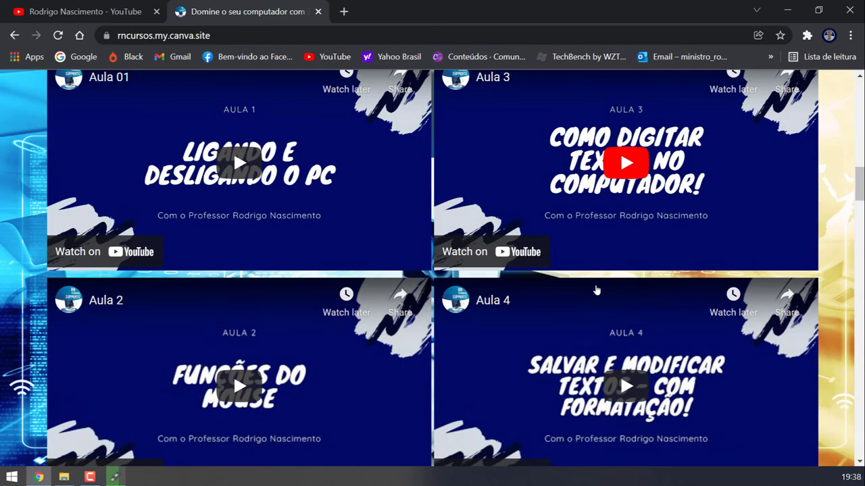
scroll(597, 290, "down", 1)
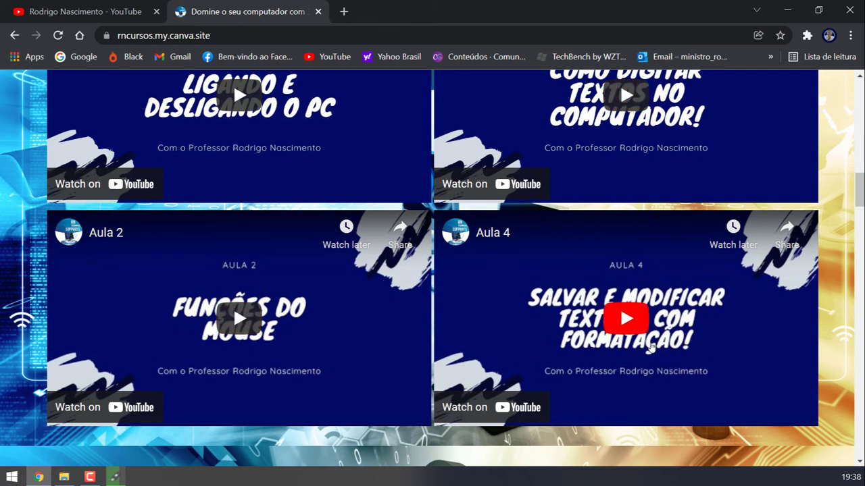
scroll(665, 336, "down", 1)
scroll(666, 336, "down", 3)
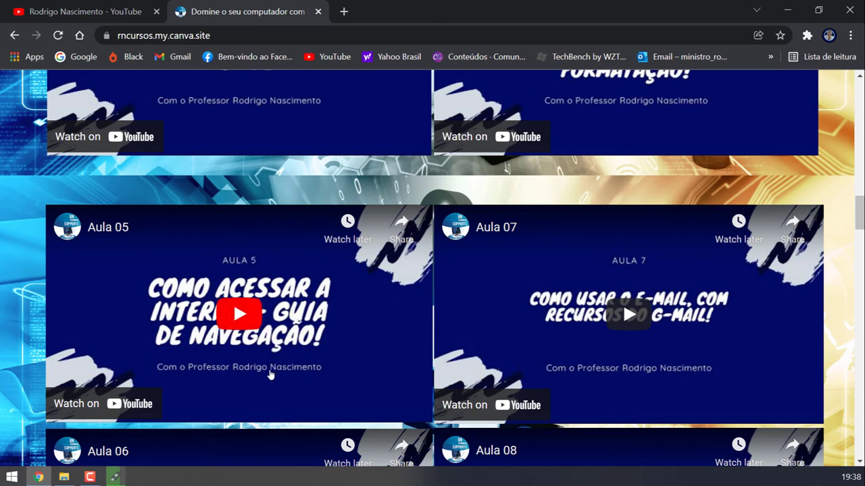
scroll(268, 375, "down", 3)
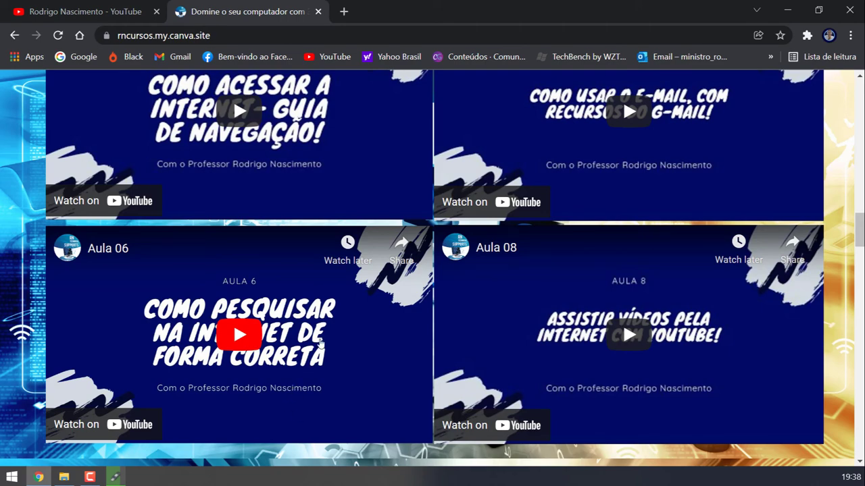
scroll(320, 344, "down", 4)
scroll(339, 257, "up", 2)
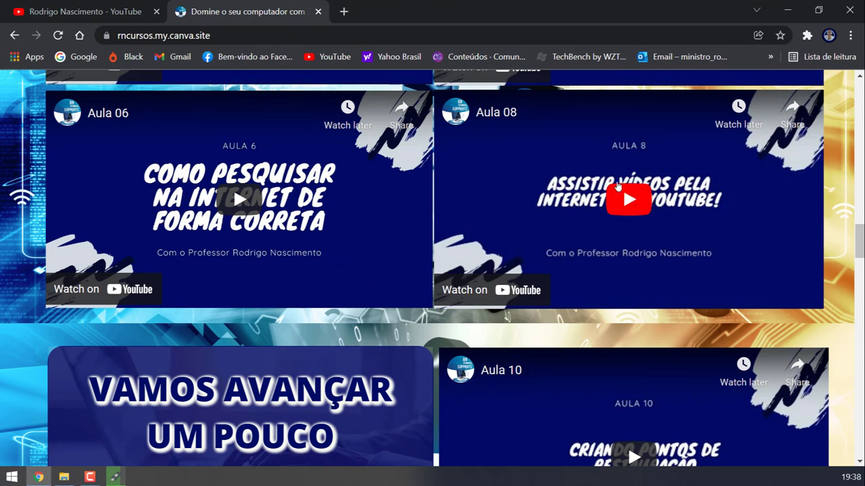
Examine the intermediate-level section of the course page, covering lesson videos Aula 09 to Aula 19
scroll(579, 186, "down", 2)
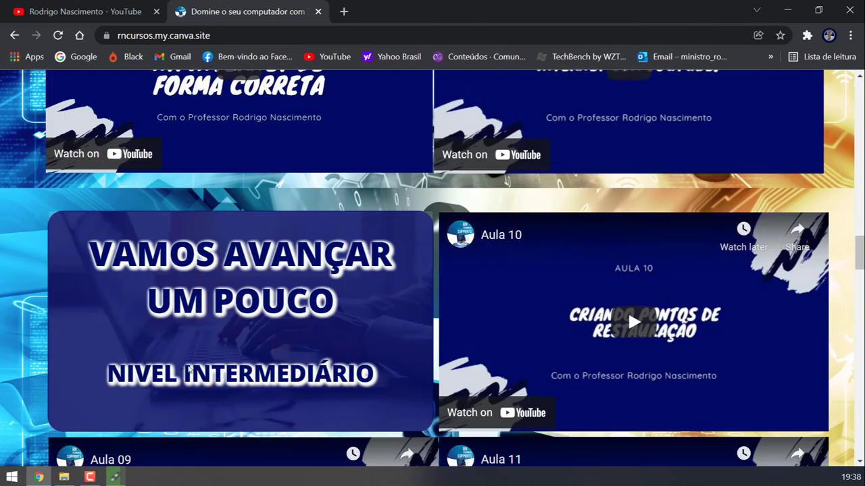
scroll(490, 277, "down", 2)
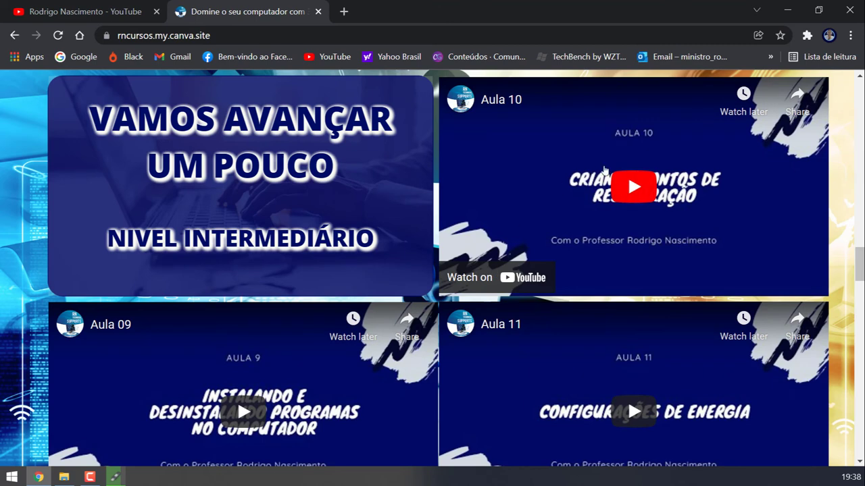
scroll(424, 272, "down", 1)
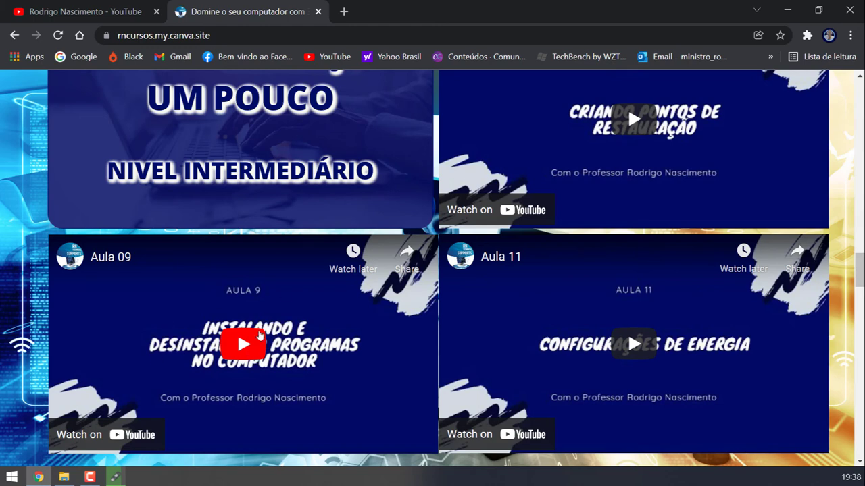
scroll(258, 340, "down", 3)
scroll(422, 331, "down", 1)
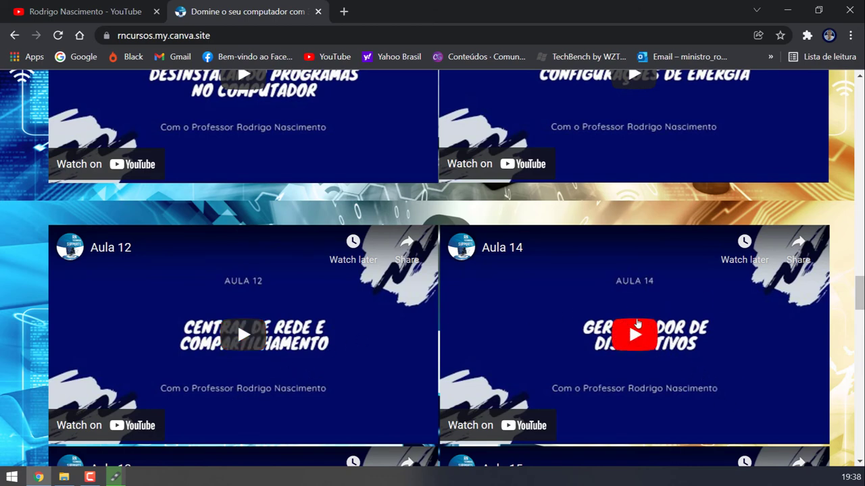
scroll(639, 324, "down", 3)
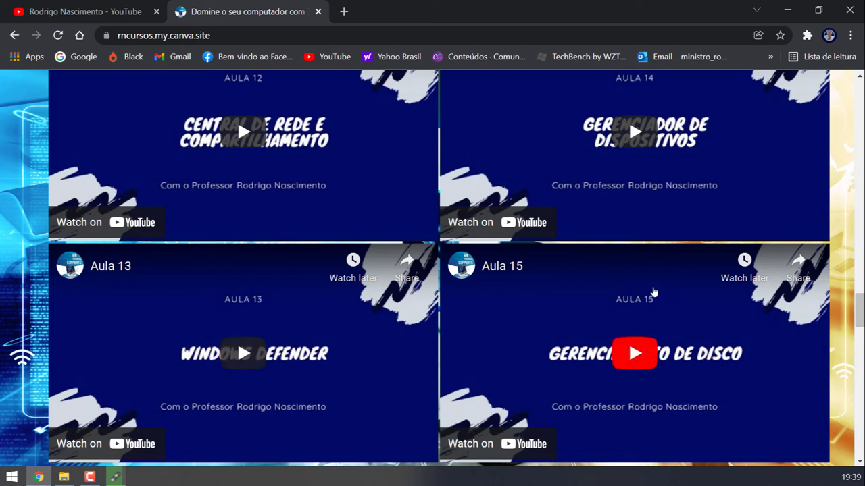
scroll(462, 357, "down", 3)
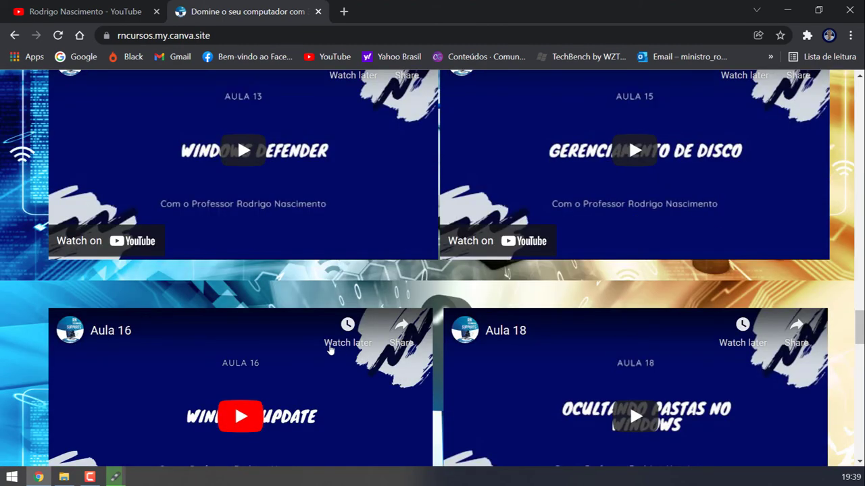
scroll(533, 301, "down", 2)
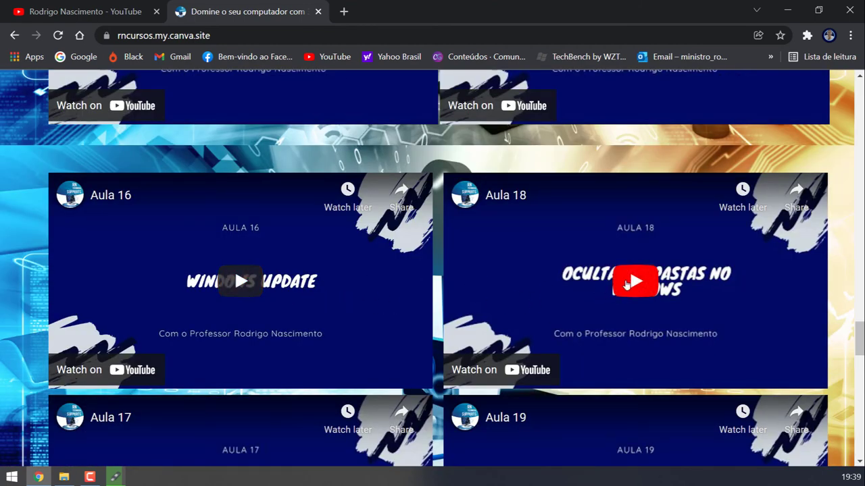
scroll(701, 278, "down", 1)
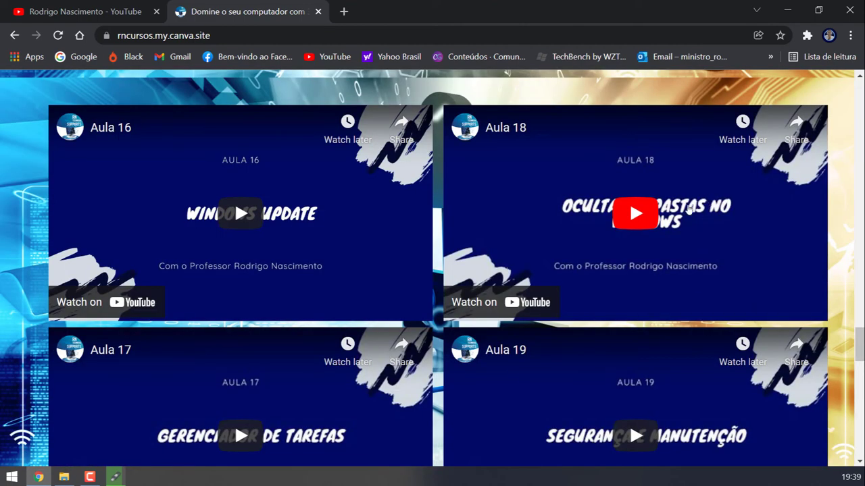
Examine the advanced-level lesson videos from Aula 20 to Aula 26 and return to the course page's title
scroll(690, 210, "down", 5)
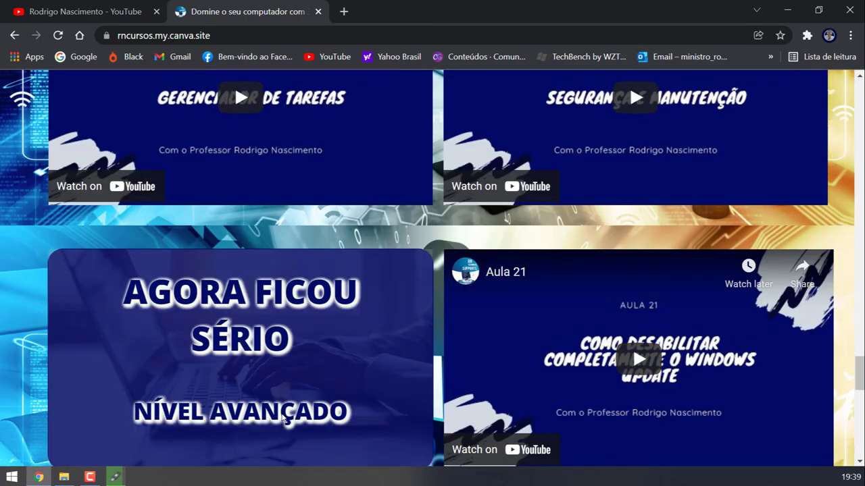
scroll(276, 358, "down", 1)
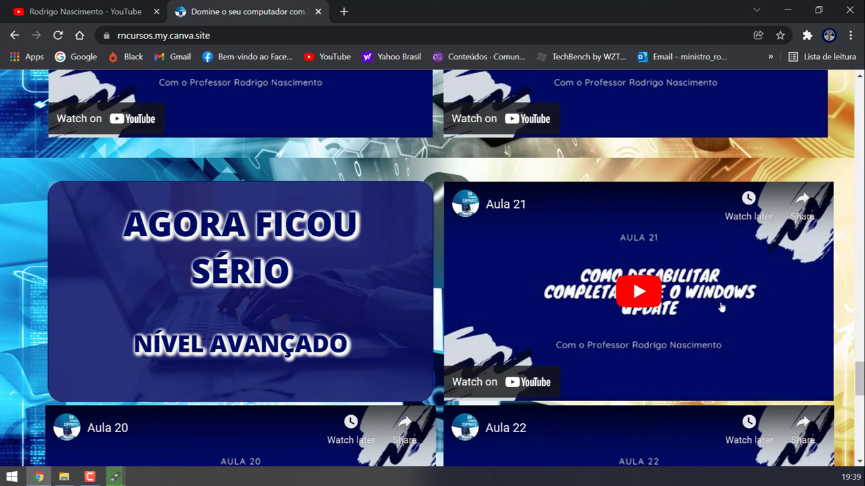
scroll(477, 274, "down", 3)
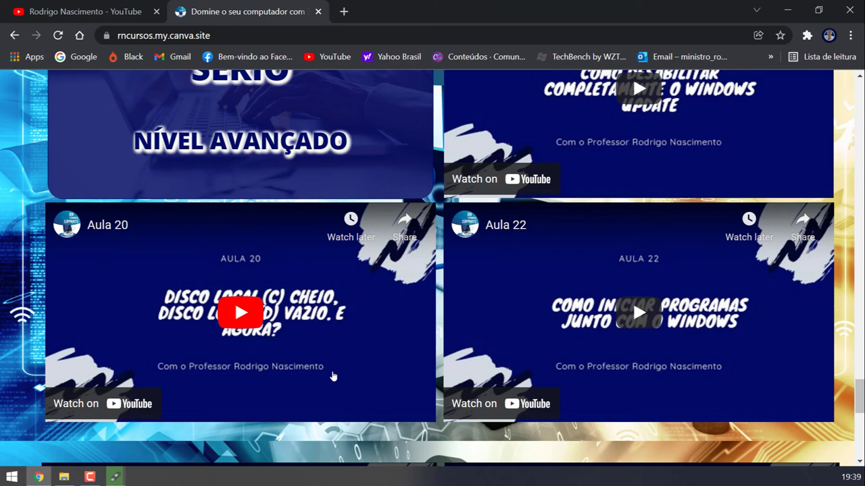
scroll(597, 320, "down", 4)
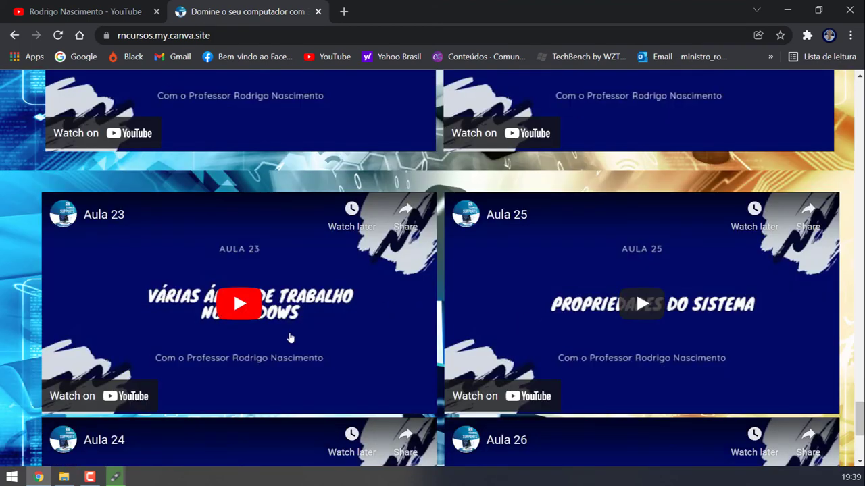
scroll(291, 337, "down", 2)
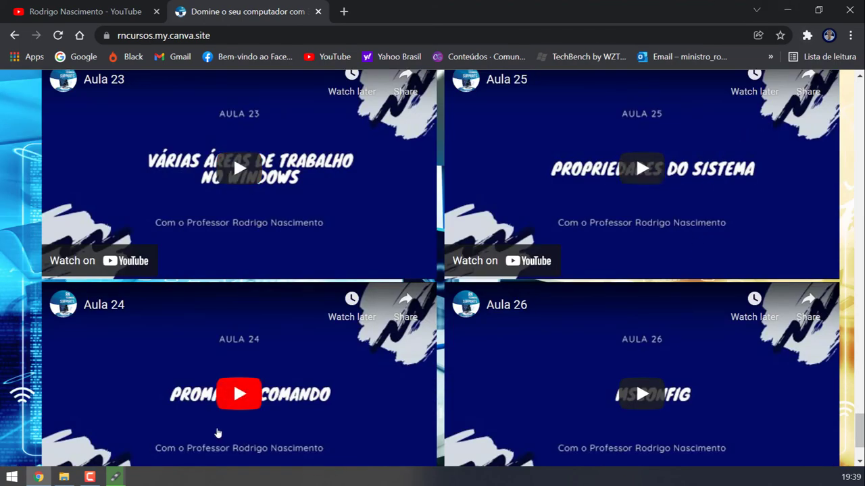
scroll(606, 417, "down", 1)
scroll(630, 409, "down", 1)
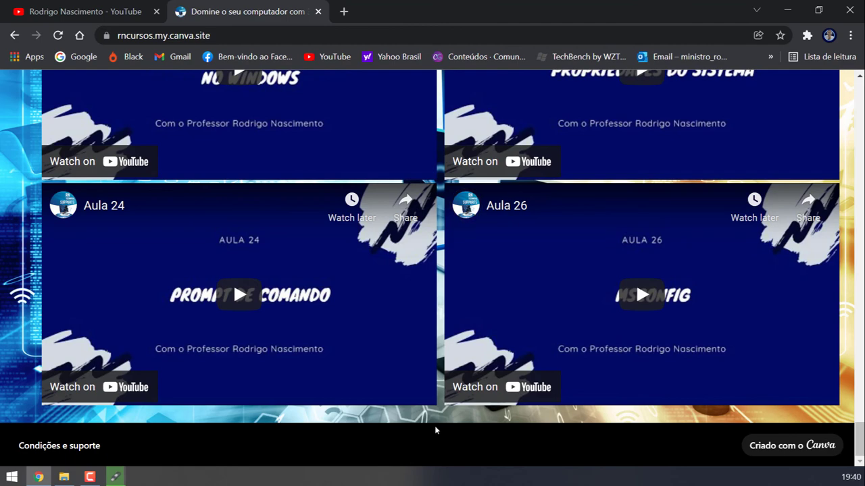
scroll(434, 430, "up", 15)
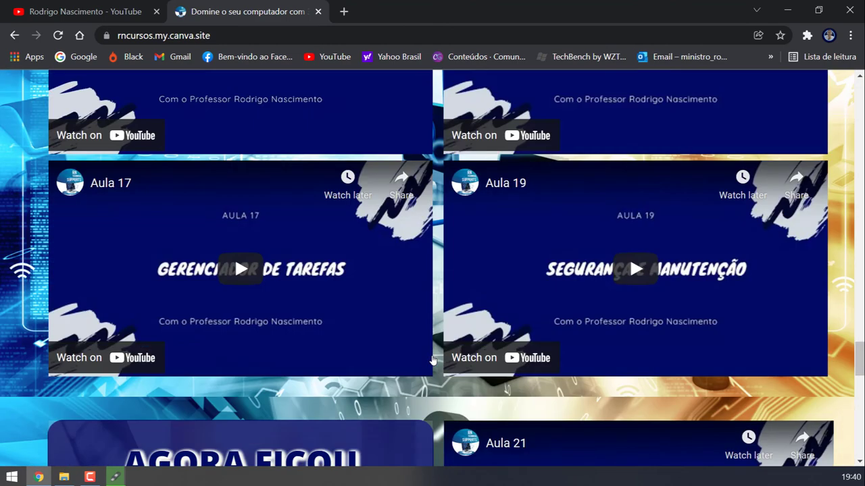
scroll(433, 361, "up", 15)
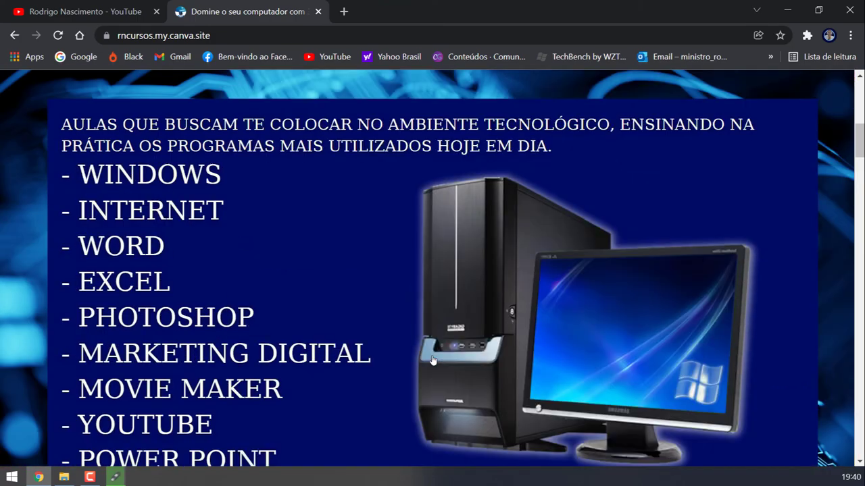
scroll(418, 362, "up", 2)
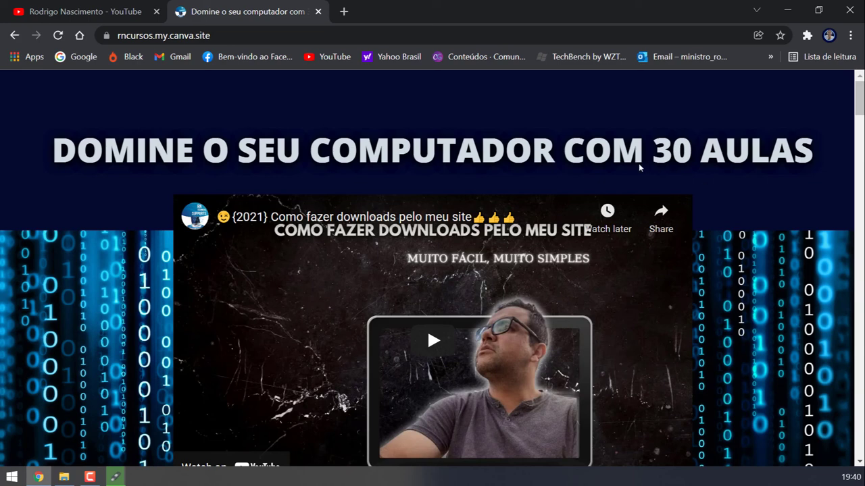
Check the ISO copying progress in Rufus, minimize it and look over the course page's introduction again
left_click(119, 478)
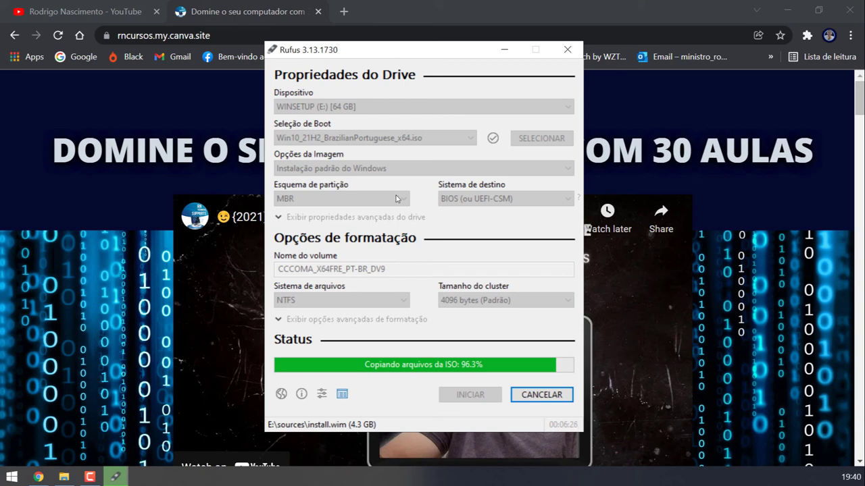
left_click(503, 48)
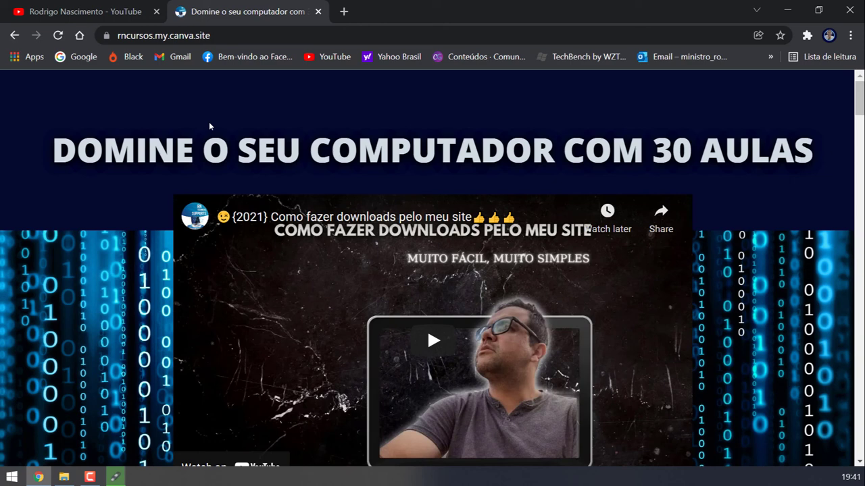
scroll(591, 199, "down", 4)
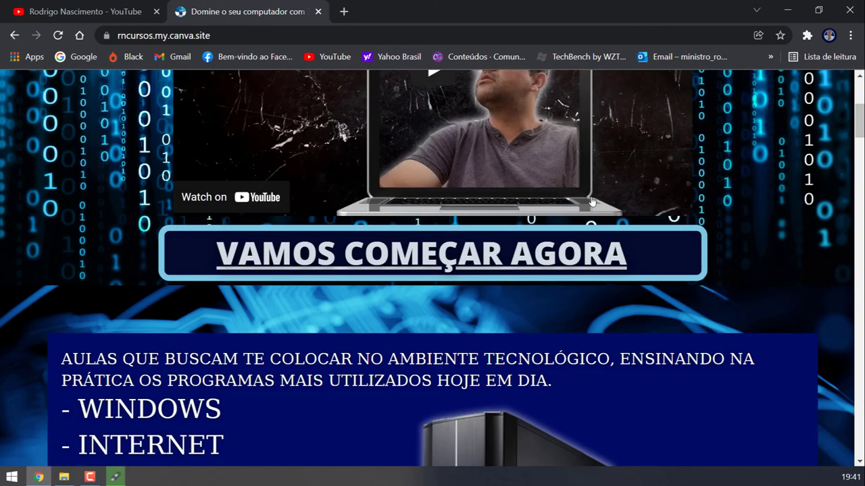
scroll(592, 200, "up", 4)
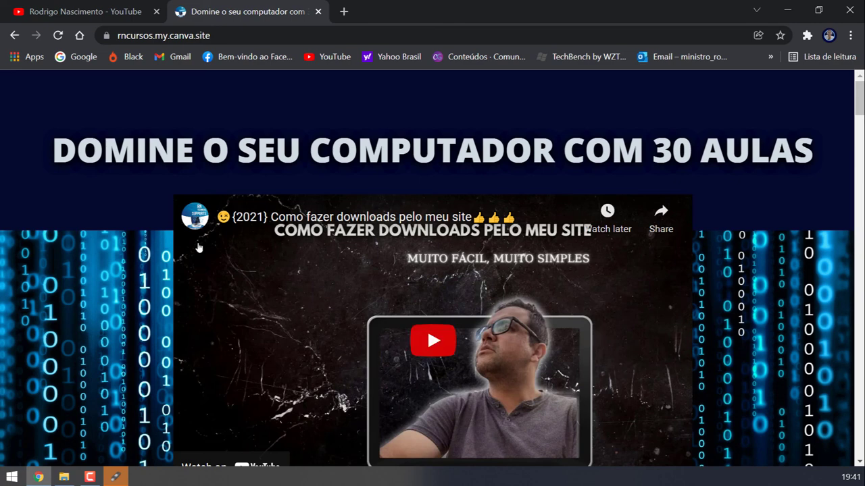
Close the course site's browser tab, switch to Rufus and close it
left_click(318, 12)
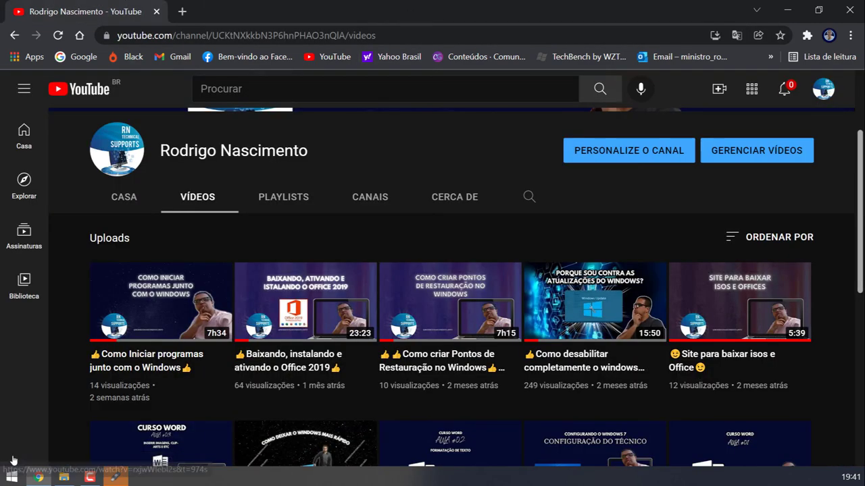
left_click(114, 477)
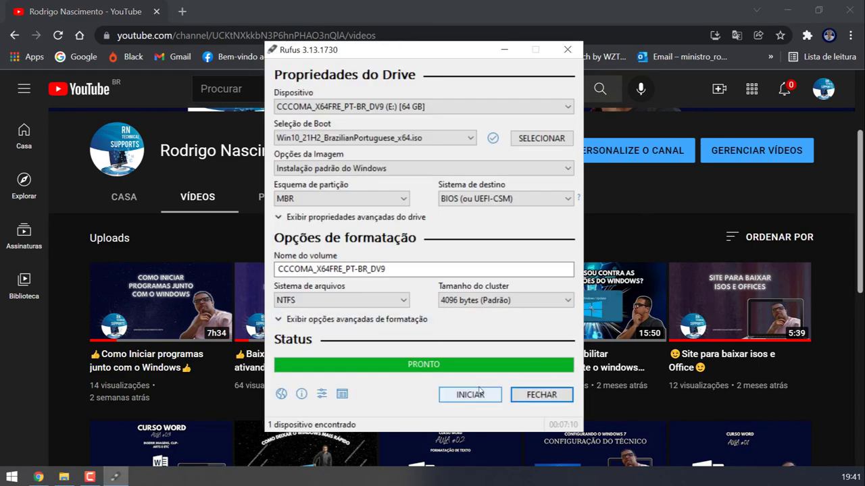
left_click(544, 399)
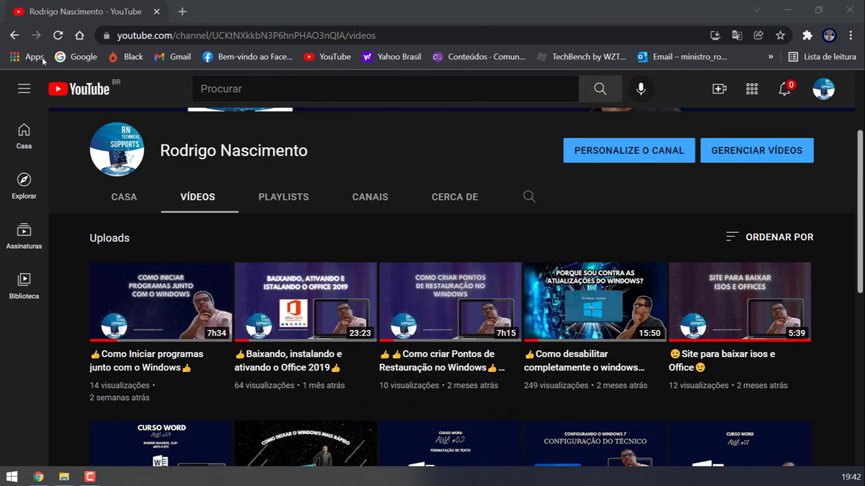
Switch to File Explorer and refresh the list of drives in Este Computador
left_click(64, 477)
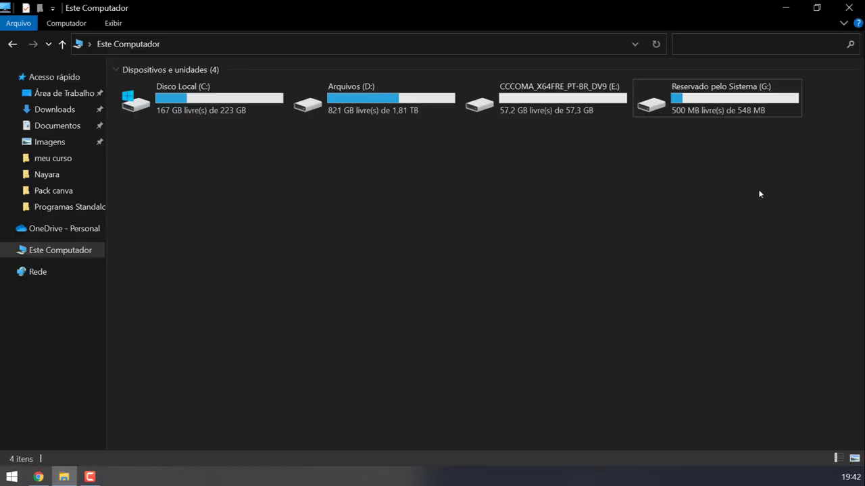
right_click(531, 145)
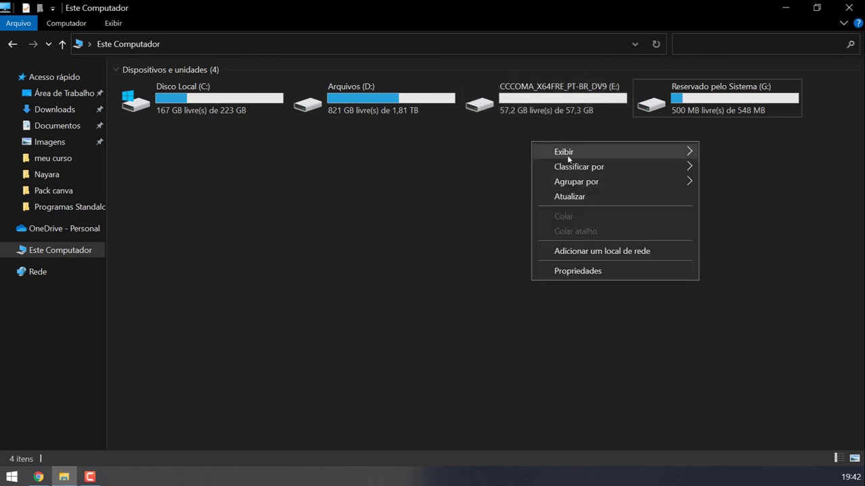
left_click(568, 195)
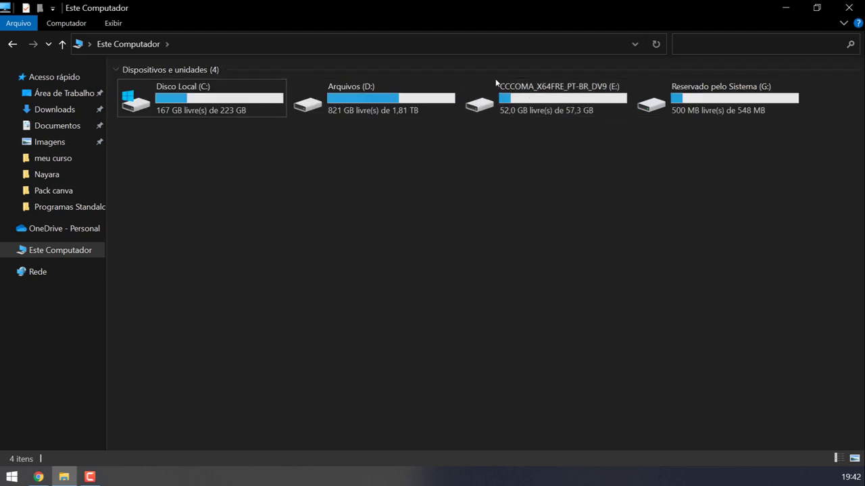
Rename the USB drive (E:) as Windows 10 and refresh the list of drives
left_click(550, 88)
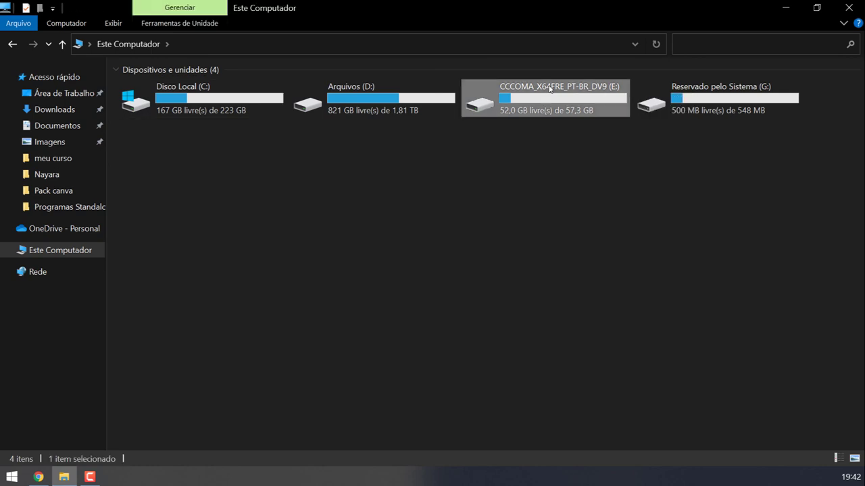
right_click(550, 88)
left_click(581, 428)
type("Wimdo")
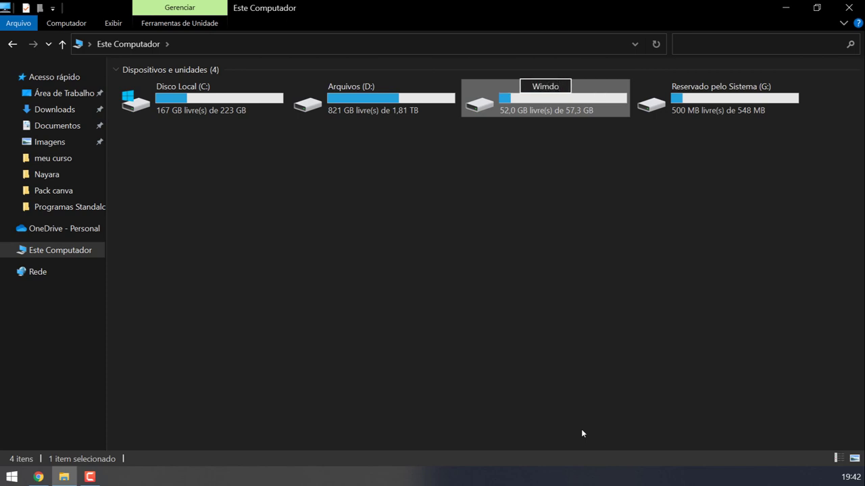
key("BackSpace")
key("BackSpace")
key("BackSpace")
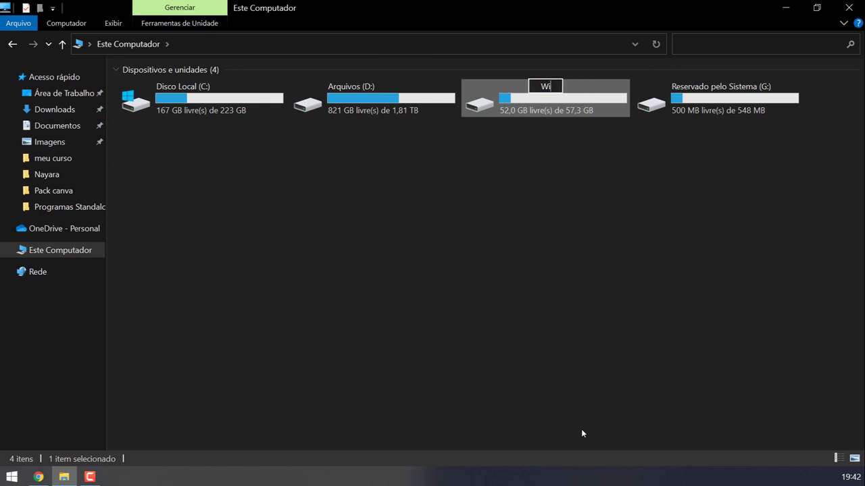
type("ndows")
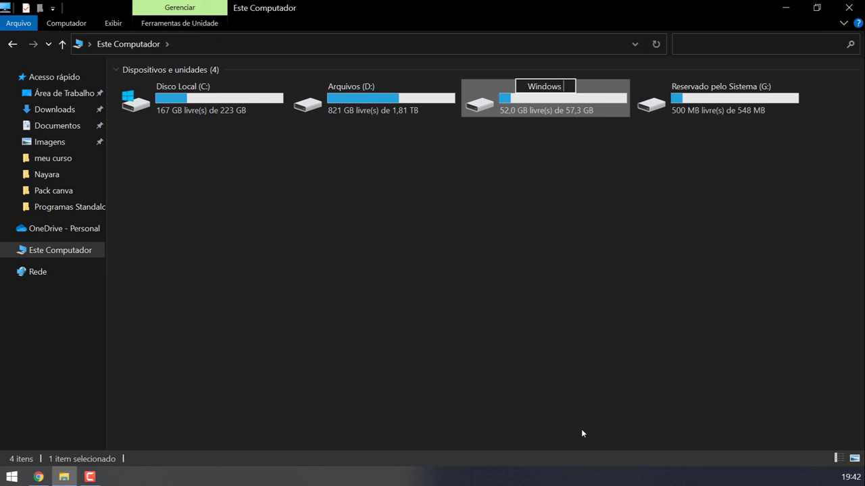
type(" 10")
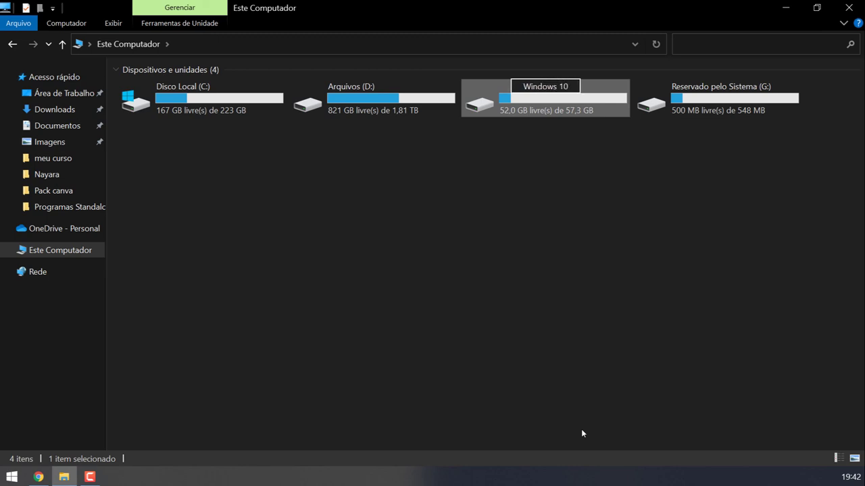
key("Return")
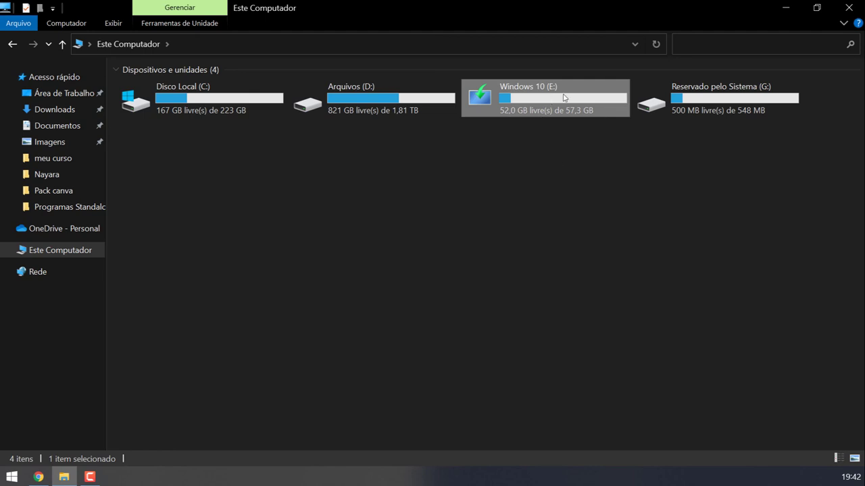
right_click(542, 134)
left_click(584, 194)
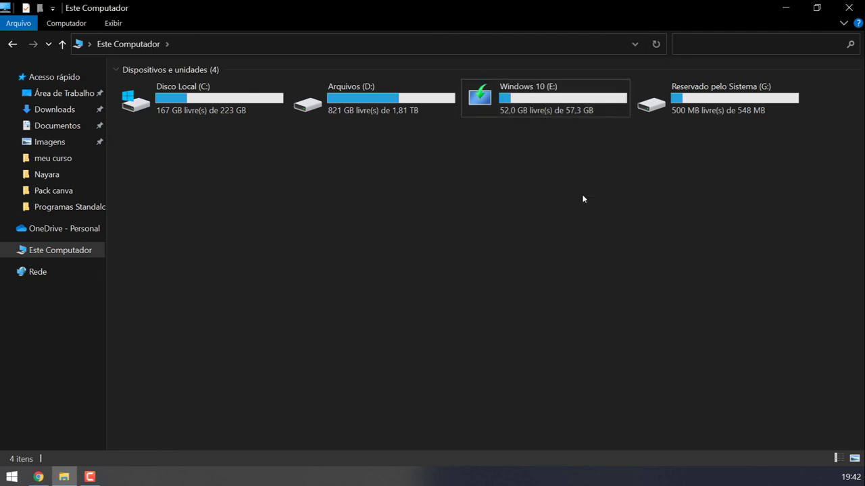
Examine the files on the Windows 10 (E:) drive and minimize its window to show the YouTube channel's banner
double_click(527, 101)
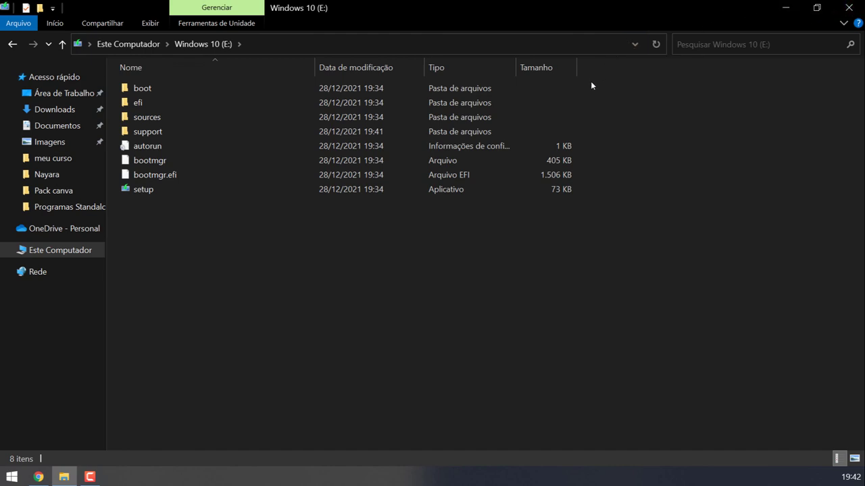
left_click(784, 10)
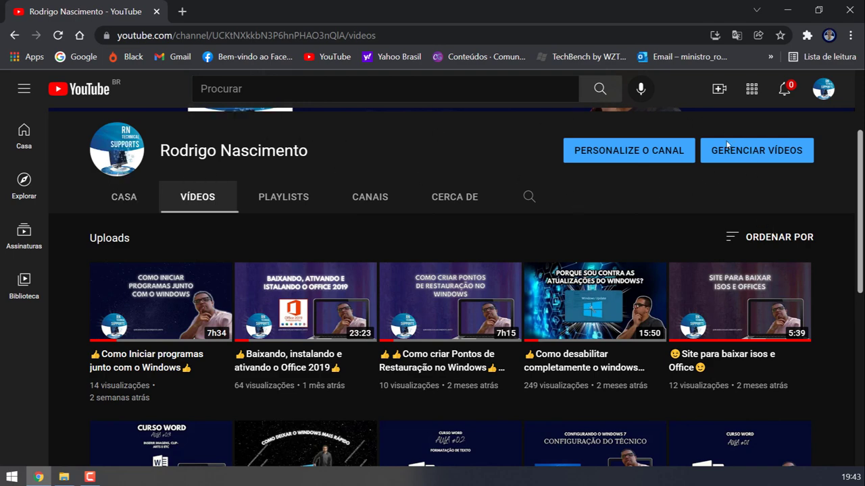
scroll(446, 196, "up", 2)
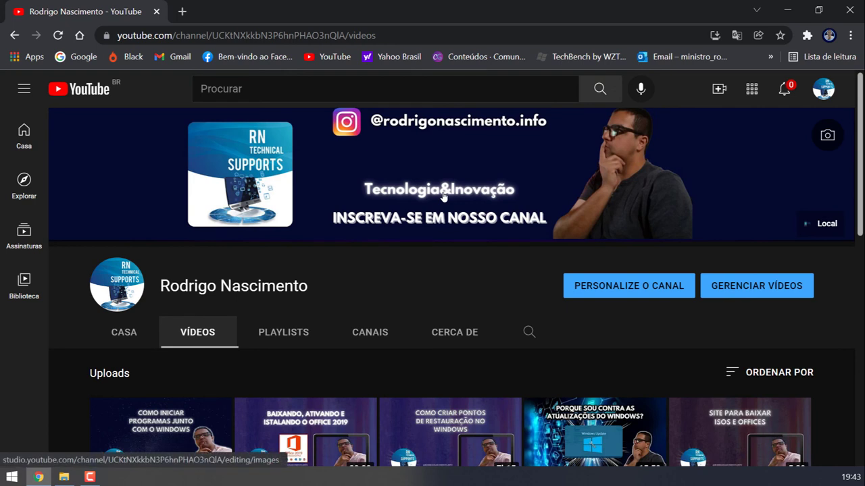